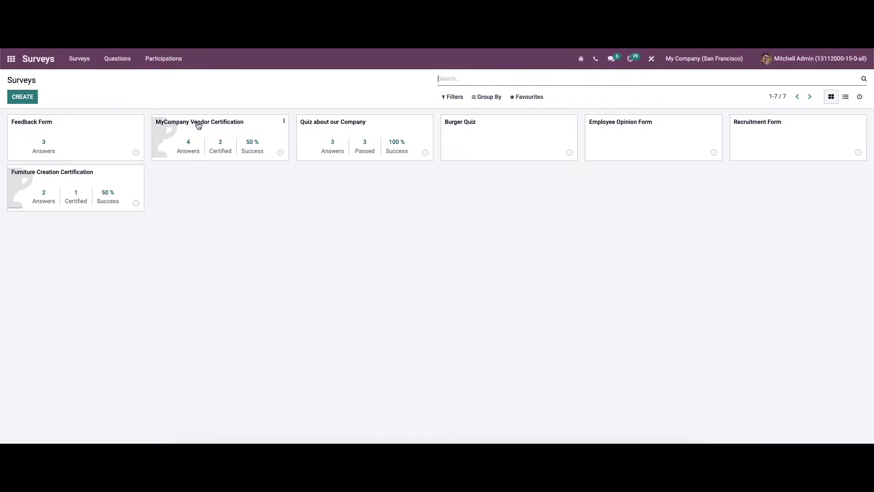
left_click(194, 148)
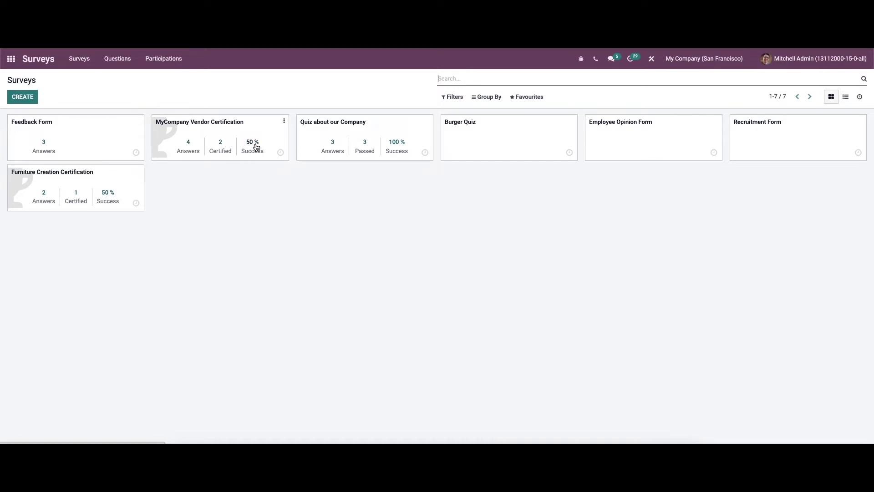
left_click(277, 154)
left_click(336, 203)
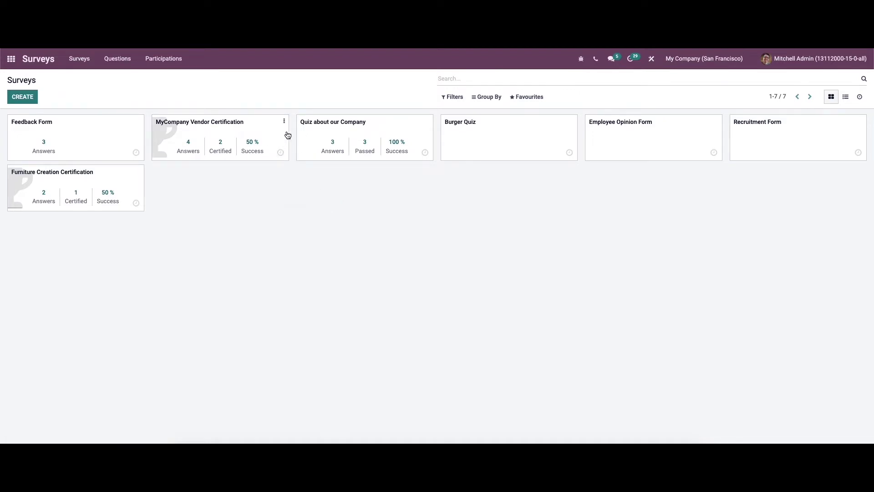
Step: Open the MyCompany Vendor Certification survey for editing, look over its form and return to the survey overview
left_click(285, 122)
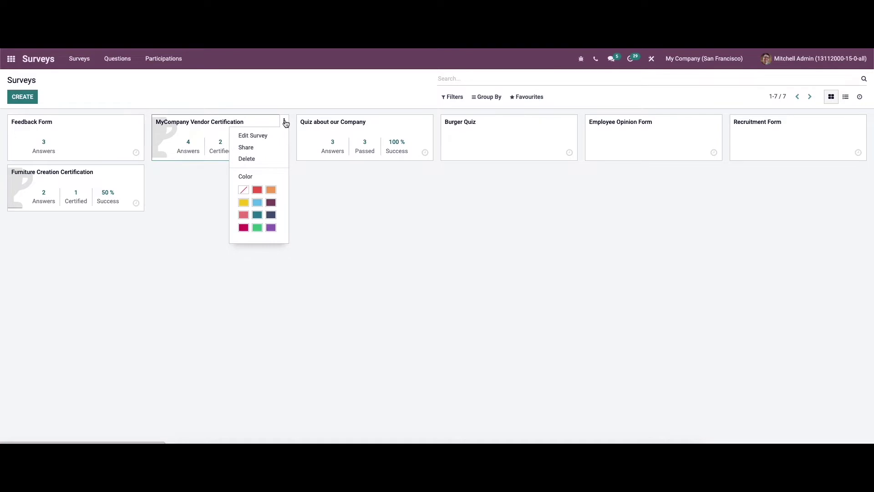
left_click(277, 138)
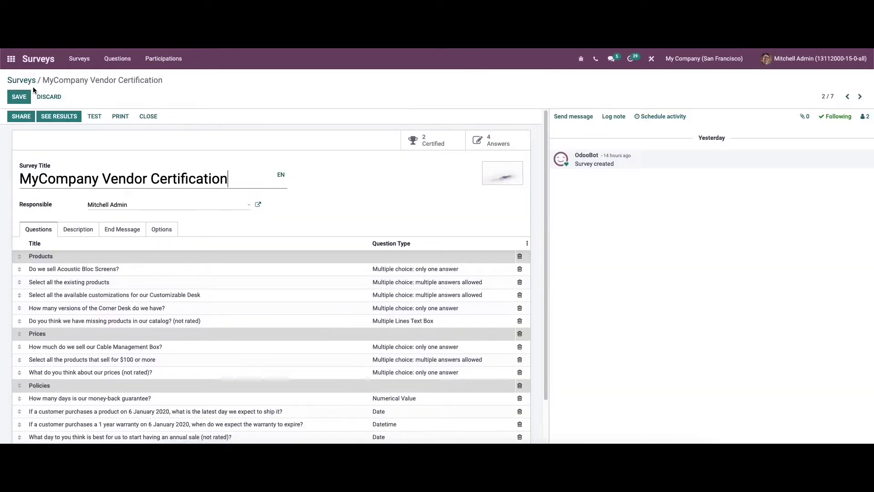
left_click(21, 80)
Step: Set the colour of the MyCompany Vendor Certification survey card to yellow
left_click(283, 121)
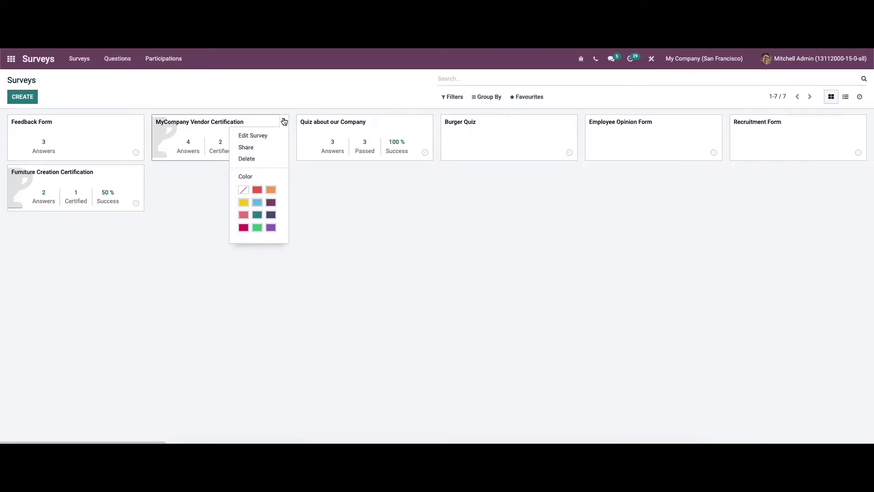
left_click(244, 203)
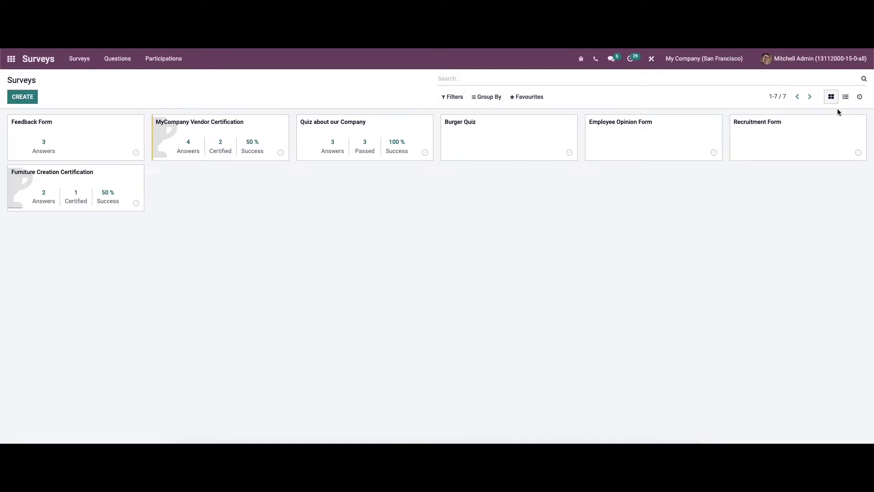
Step: Look through the surveys in the activity view and the list view, then return to the card view
left_click(846, 96)
left_click(859, 97)
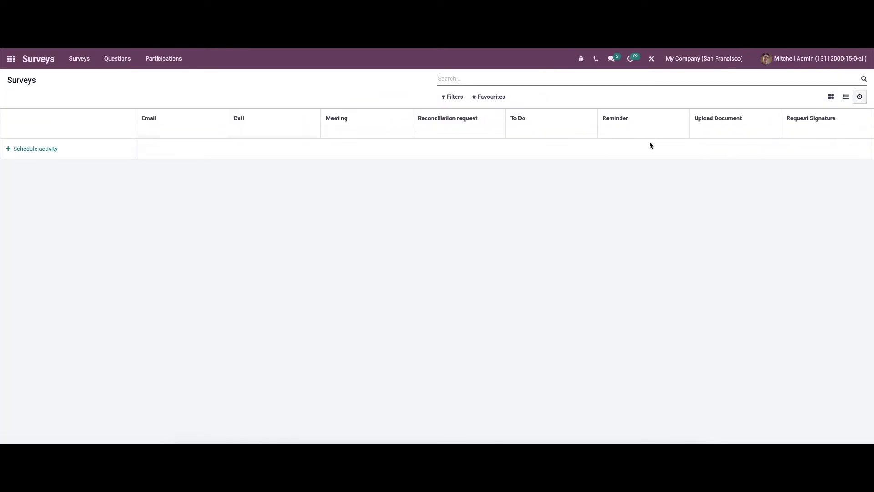
left_click(845, 96)
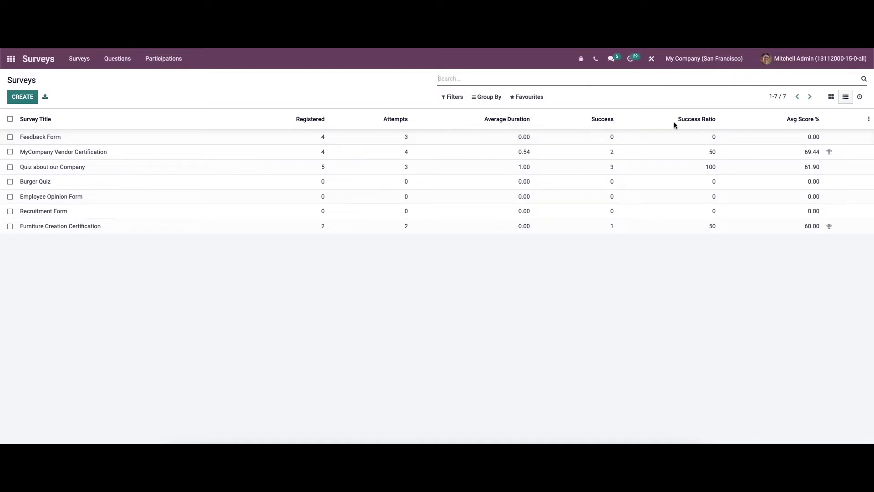
mouse_move(797, 123)
left_click(831, 96)
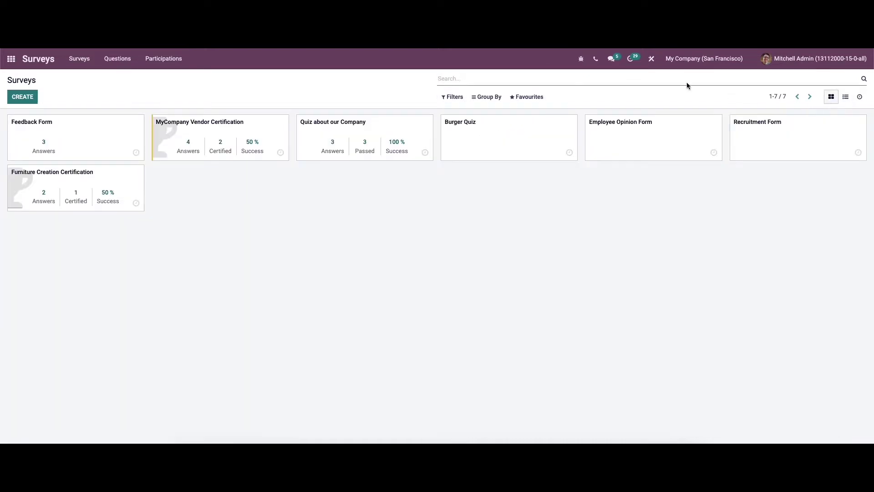
Step: Create a new survey titled "Interview" and add a section named "Choice 1" to it
left_click(29, 98)
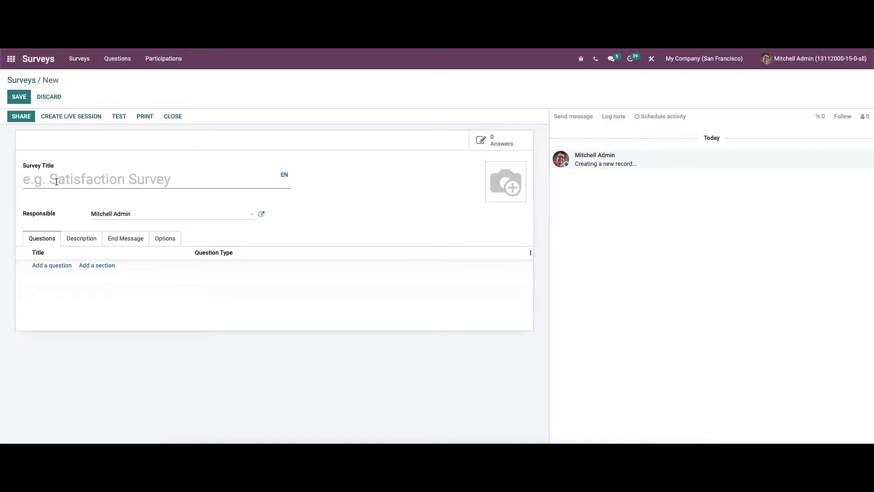
type("Int")
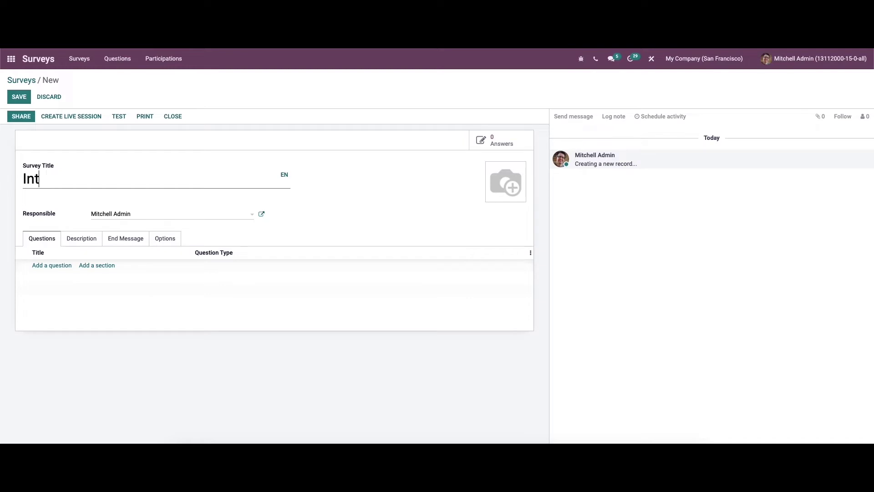
type("erview")
left_click(139, 215)
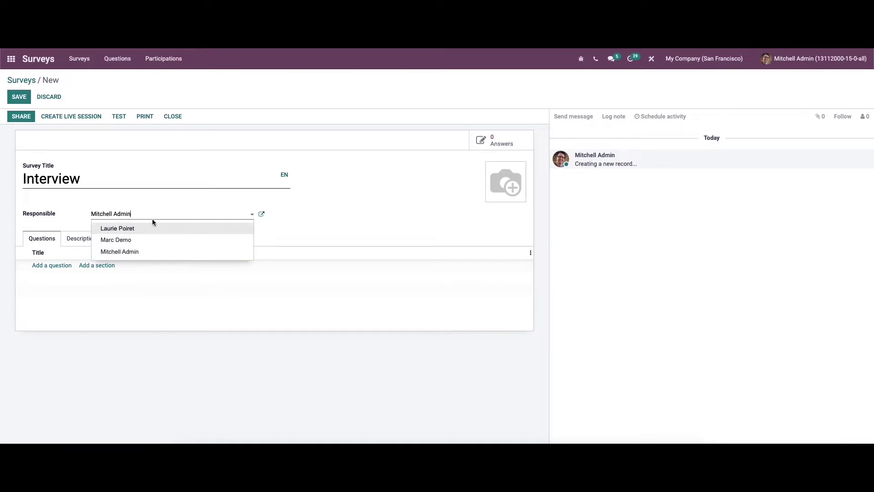
left_click(157, 218)
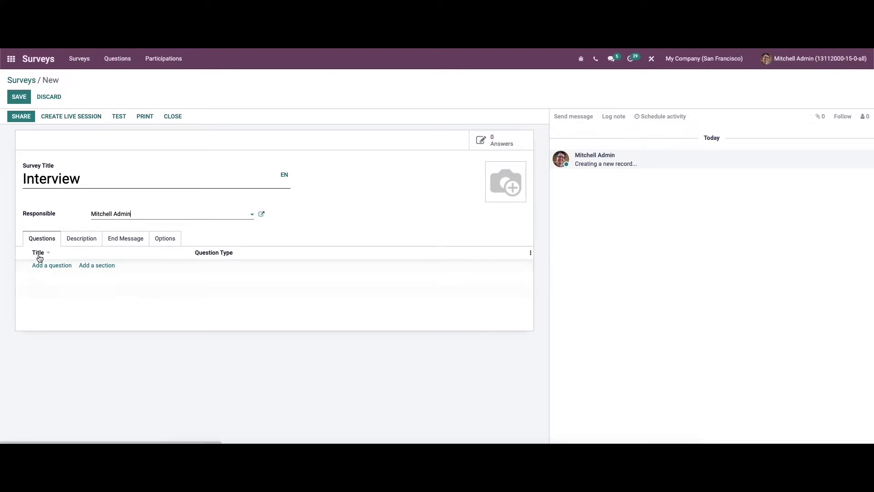
left_click(100, 268)
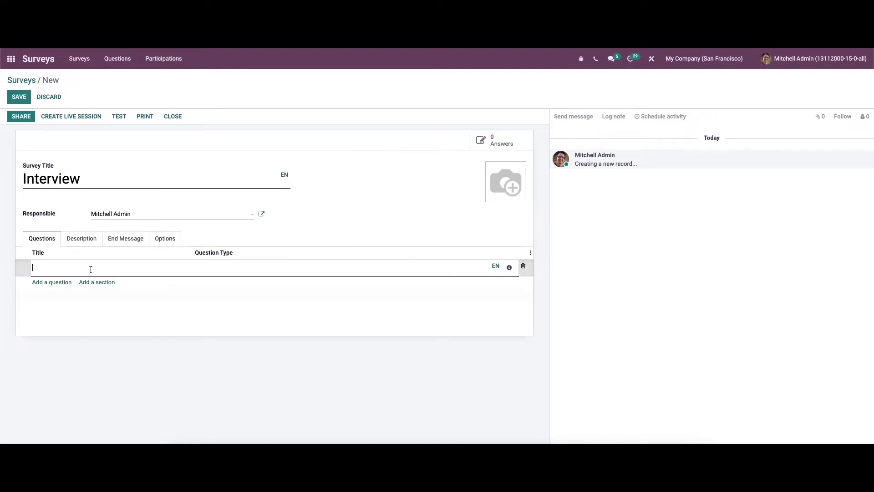
type("Choice 1")
Step: Add the question "Which of the following programme languages are not object oriented" with the type Multiple choice: only one answer
left_click(58, 283)
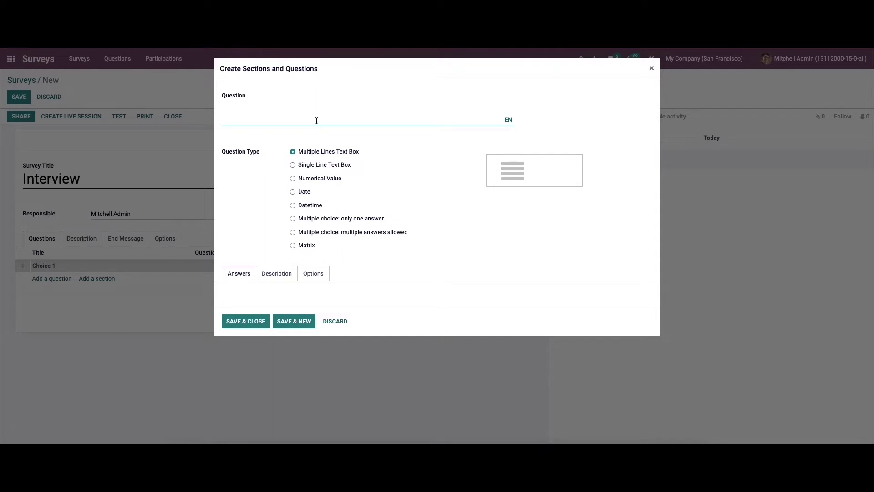
type("Which of the following programme languages are not ")
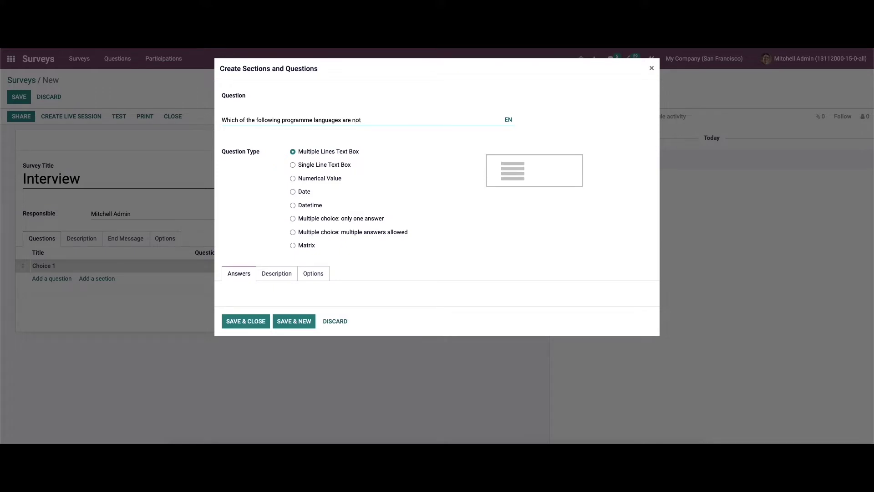
type("object oriented")
left_click(293, 219)
left_click(293, 219)
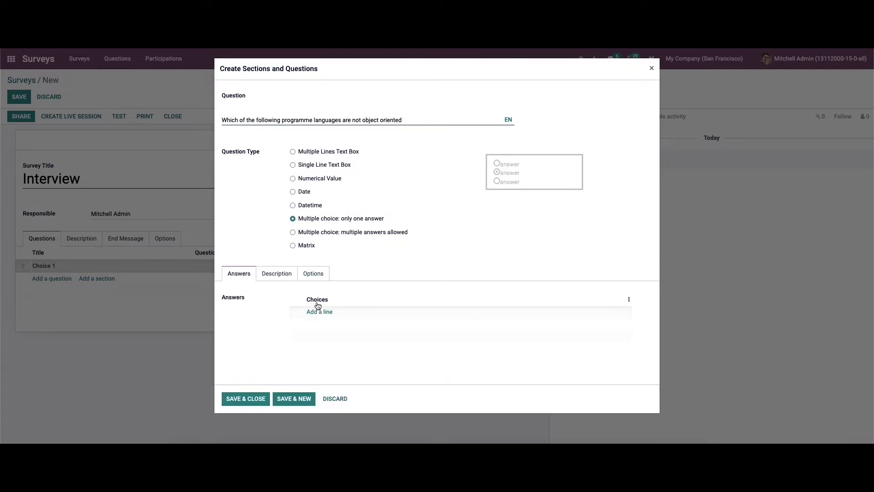
Step: Add the answer choices C++, C and Java to the question
left_click(319, 311)
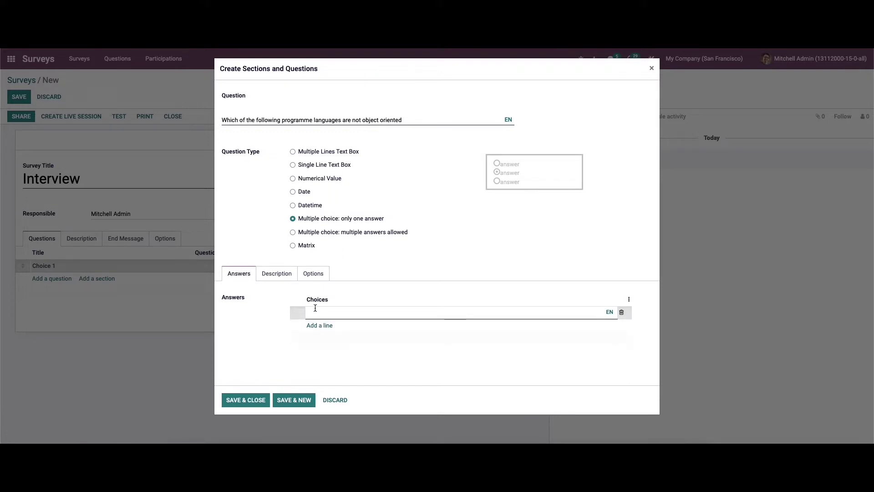
type("C++")
left_click(319, 326)
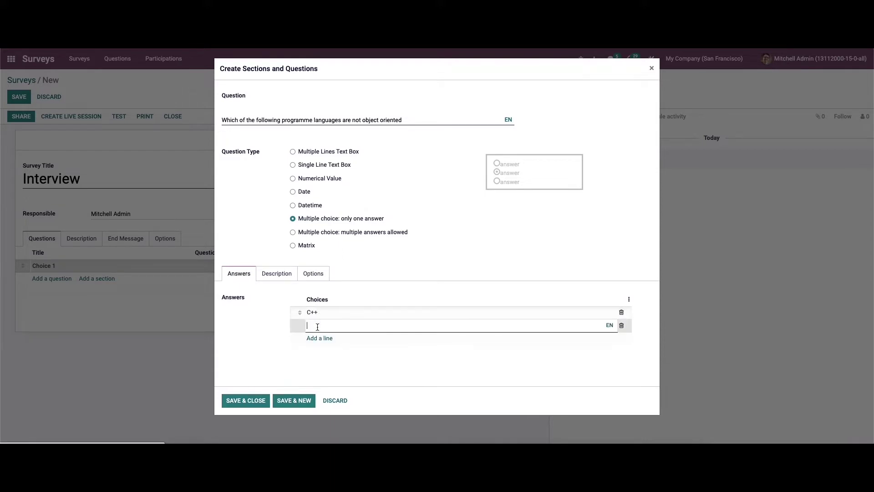
type("C")
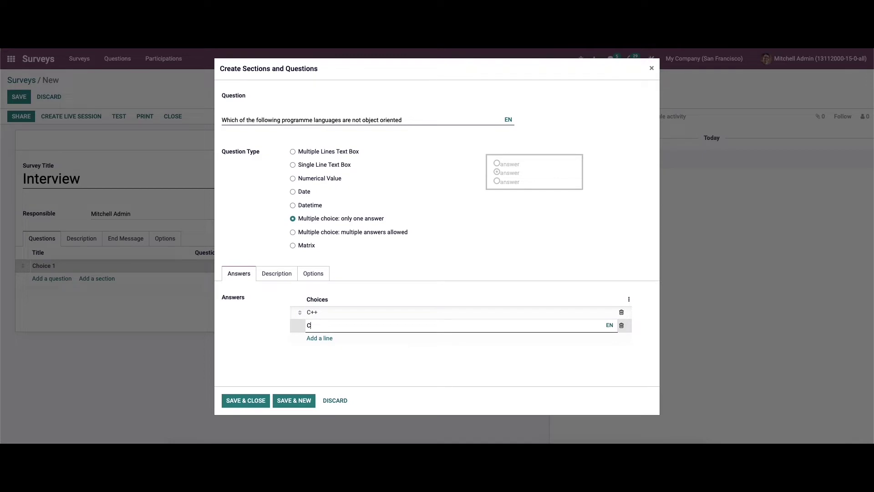
left_click(321, 338)
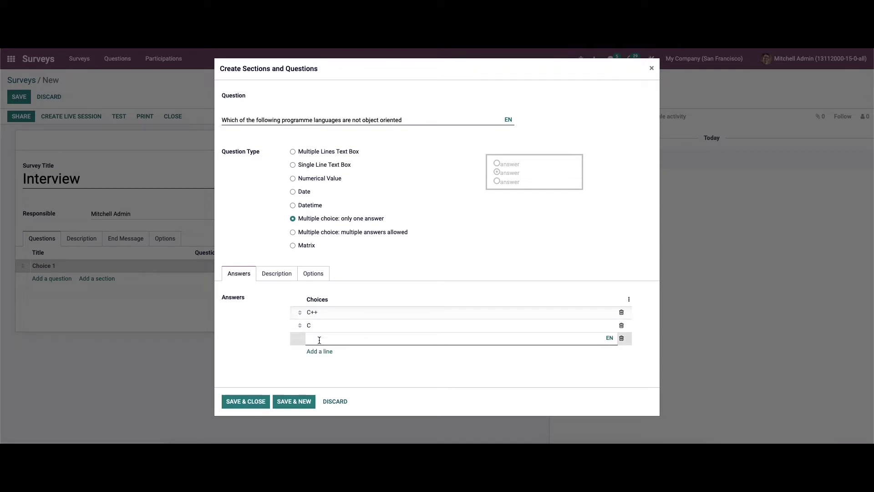
type("J")
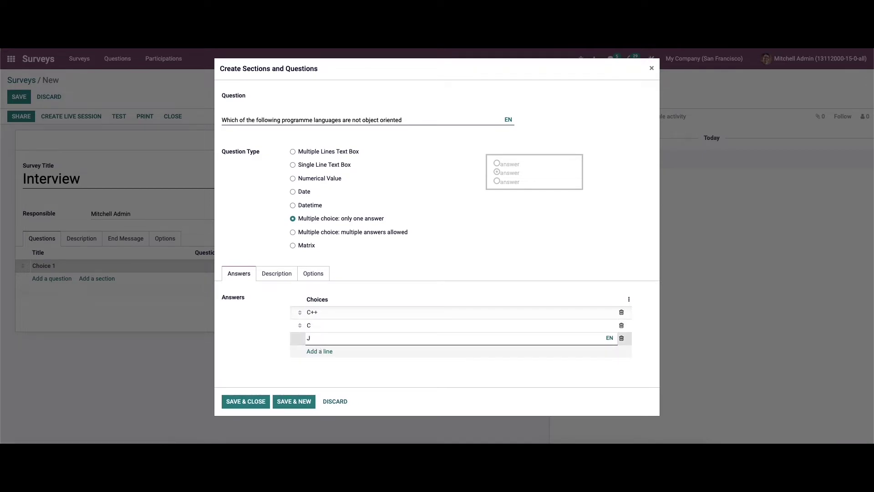
type("ava")
Step: Make an answer to the question mandatory in its options
left_click(283, 277)
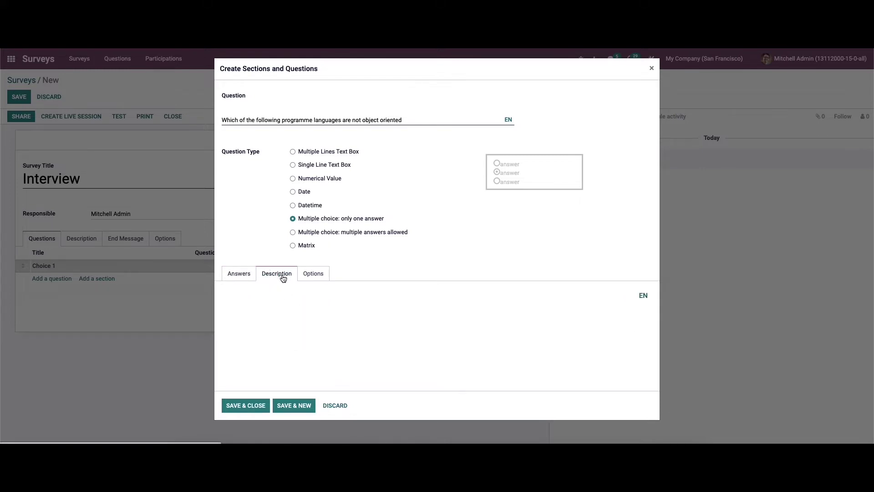
left_click(311, 275)
scroll(300, 296, "down", 1)
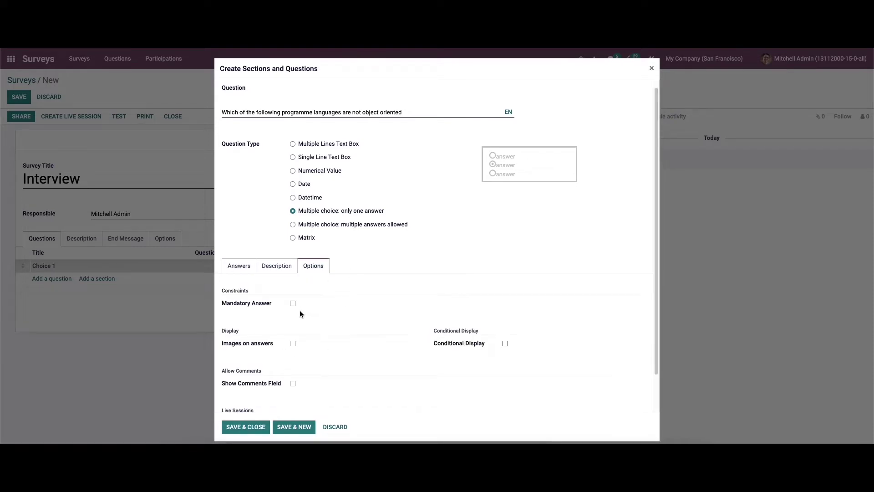
scroll(287, 321, "down", 2)
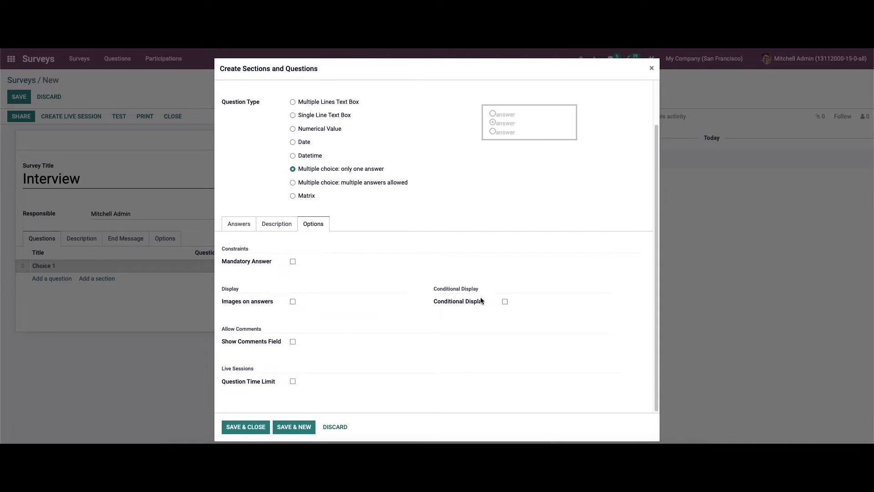
left_click(293, 262)
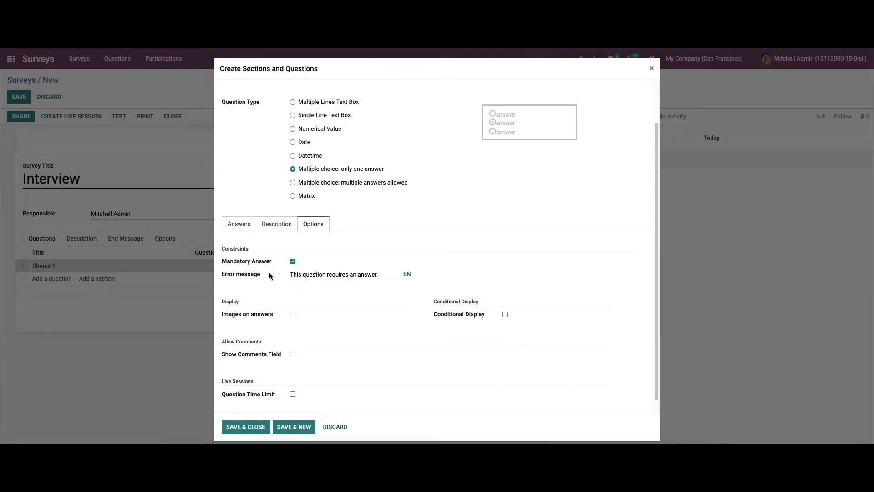
Step: Enable images on answers and show a comments field that counts as an answer choice
scroll(287, 285, "down", 1)
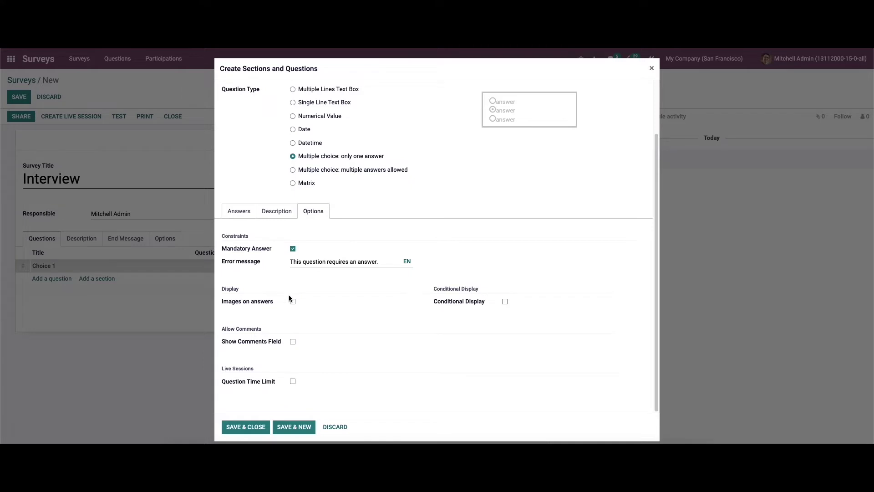
left_click(292, 301)
left_click(293, 342)
scroll(296, 328, "down", 1)
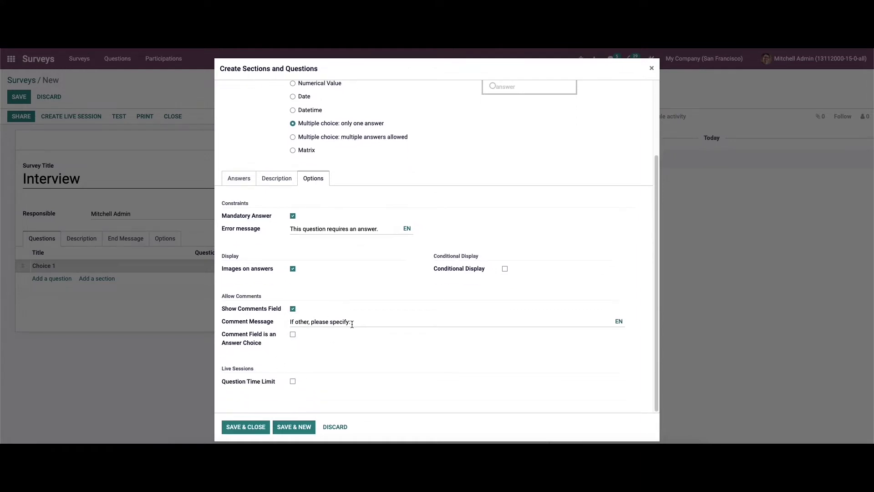
left_click(292, 335)
Step: Give the question a time limit of 10 seconds, then save and close it
left_click(292, 382)
left_click(304, 382)
key("BackSpace")
type("10")
left_click(505, 269)
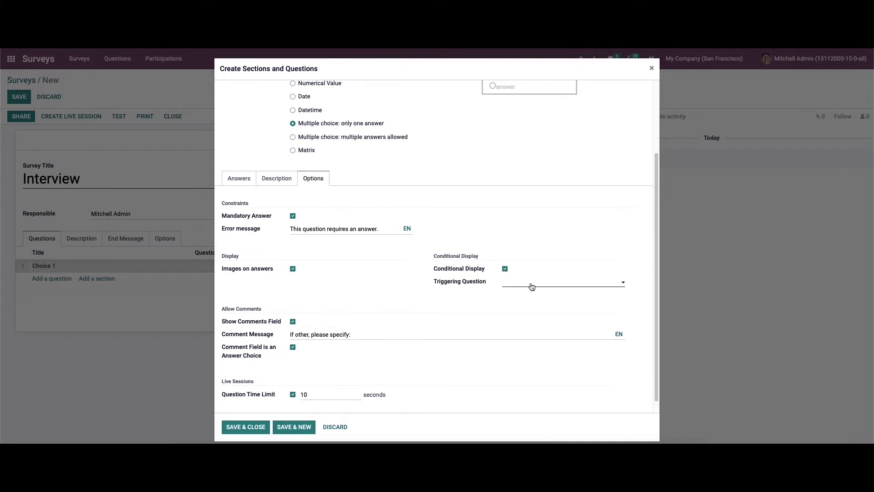
left_click(505, 268)
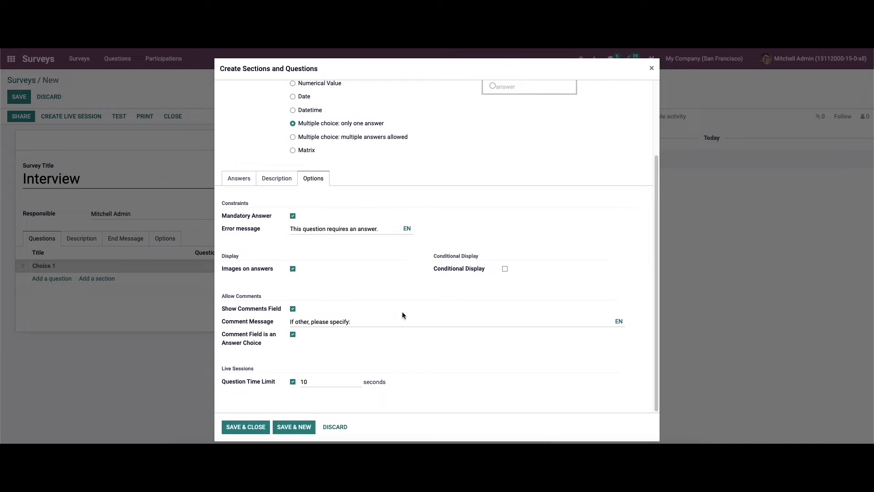
left_click(250, 425)
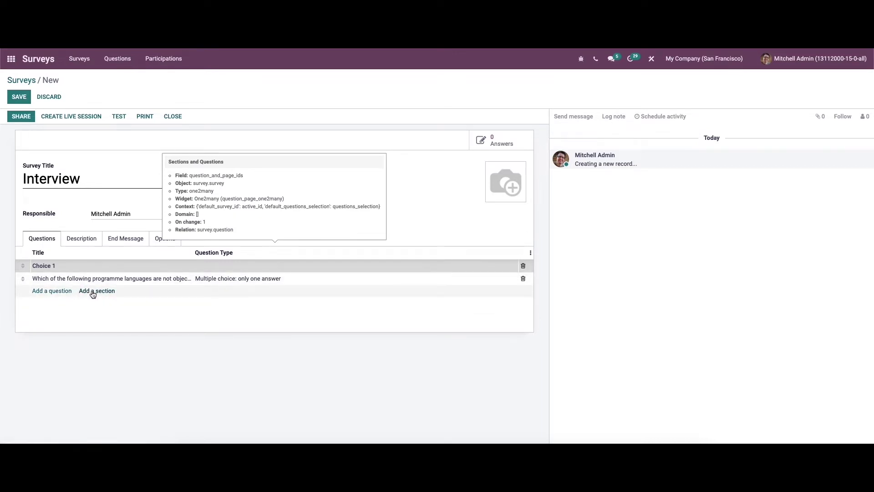
Step: Start a second question reading "In java can you call the base class method without creating an instance?"
left_click(63, 292)
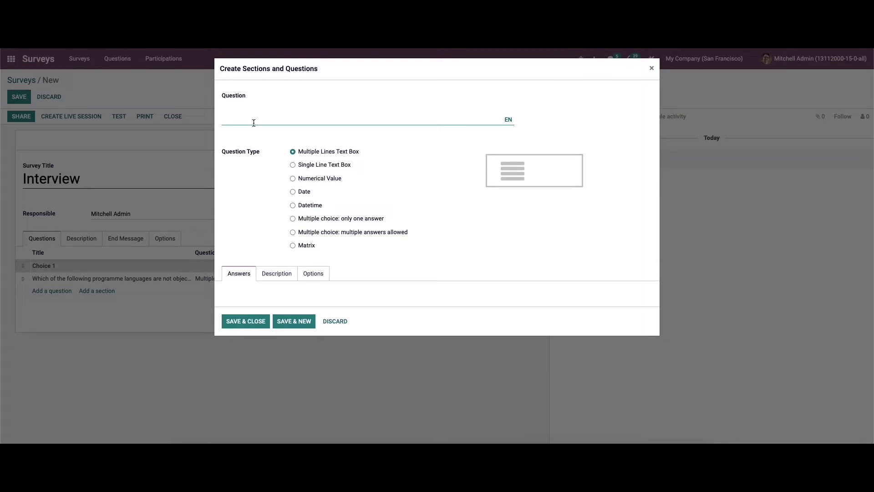
type("In java can yiu")
key("BackSpace")
key("BackSpace")
key("BackSpace")
type("ou")
type(" cak")
type(" the base")
type(" class metho")
type("d")
type(" without")
type(" creatin")
type("g ")
type("an")
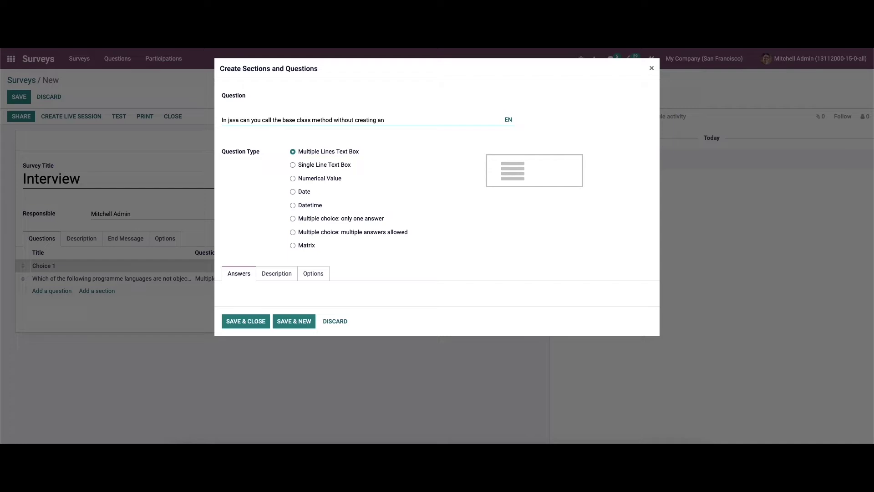
type(" isstance?")
Step: Make the question multiple choice with only one answer, offering the choices Yes and No
left_click(293, 220)
left_click(294, 219)
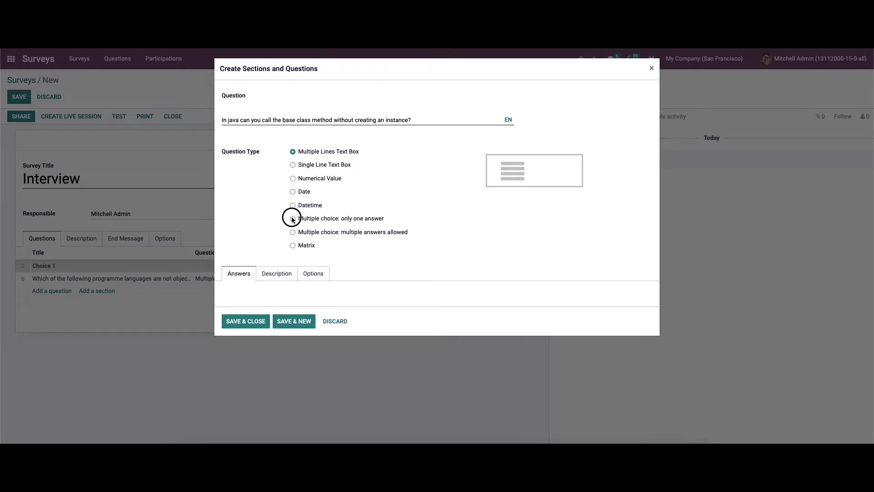
left_click(327, 312)
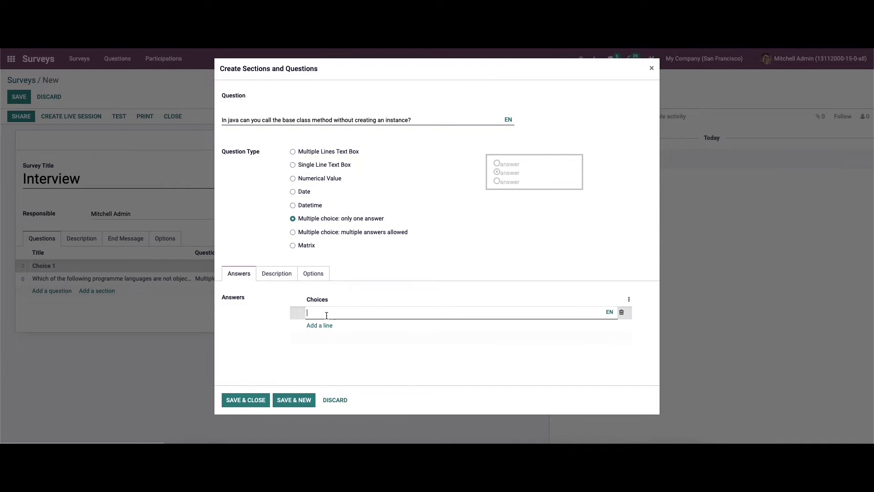
type("Yes")
left_click(331, 329)
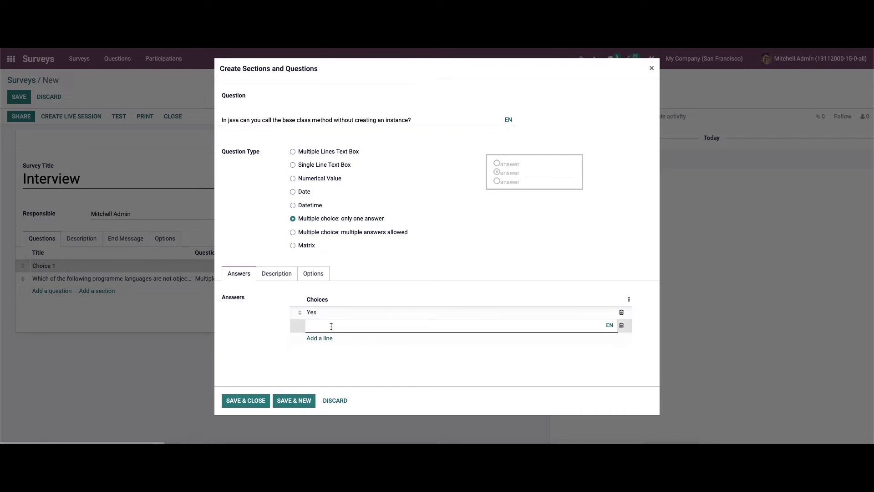
type("NO")
key("BackSpace")
Step: Make an answer to the base class question mandatory and enable images on its answers
left_click(306, 273)
scroll(253, 305, "down", 2)
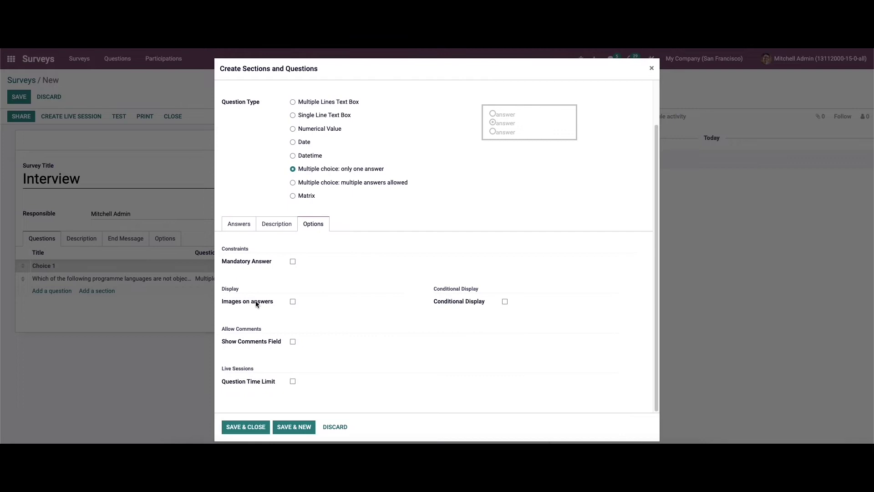
left_click(292, 262)
left_click(293, 314)
Step: Show a comments field that counts as an answer choice, enable the question time limit, and save and close the question
scroll(293, 340, "down", 1)
left_click(293, 341)
left_click(292, 368)
scroll(297, 364, "down", 1)
left_click(292, 382)
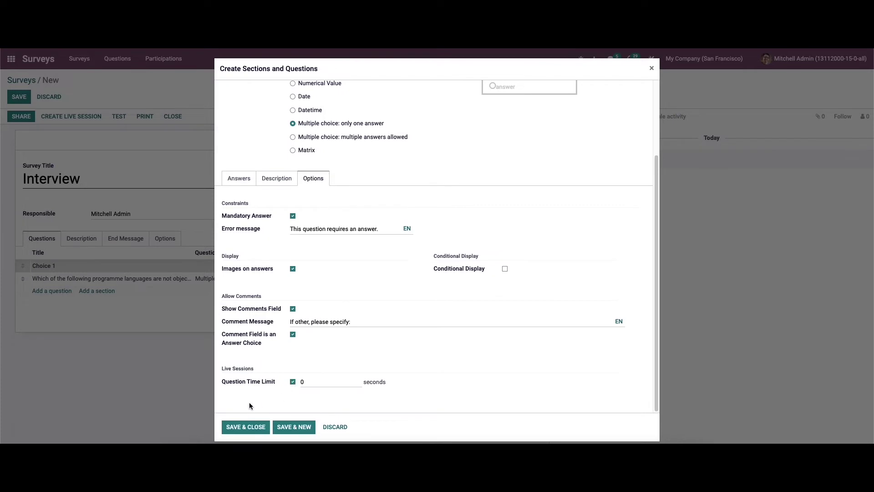
left_click(248, 426)
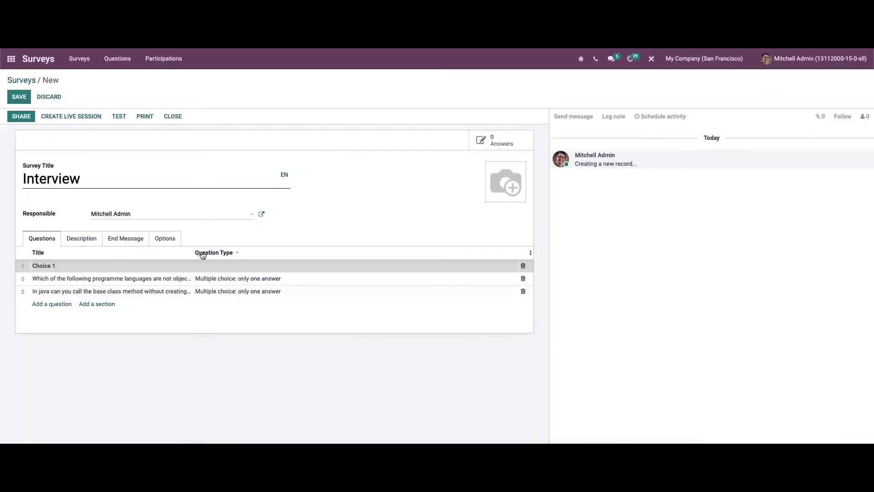
left_click(222, 279)
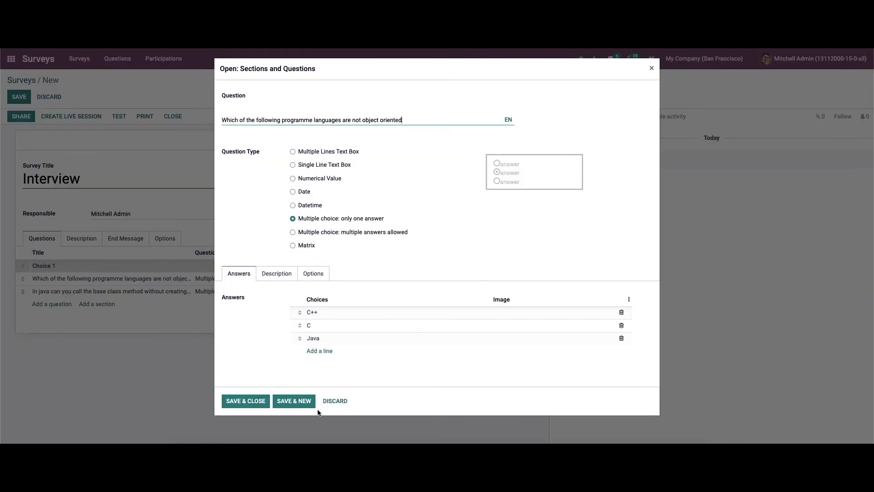
left_click(335, 401)
Step: Give the survey the description "This form is used to recruit employees to the java developer post."
left_click(82, 238)
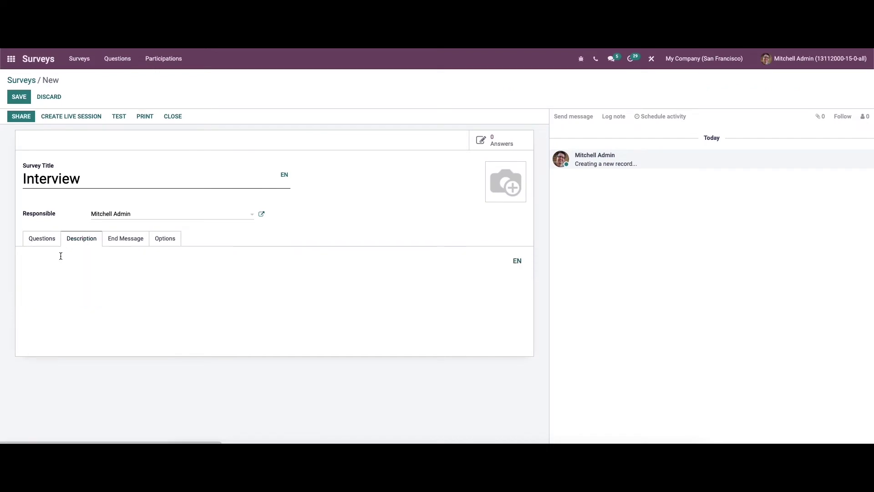
left_click(77, 263)
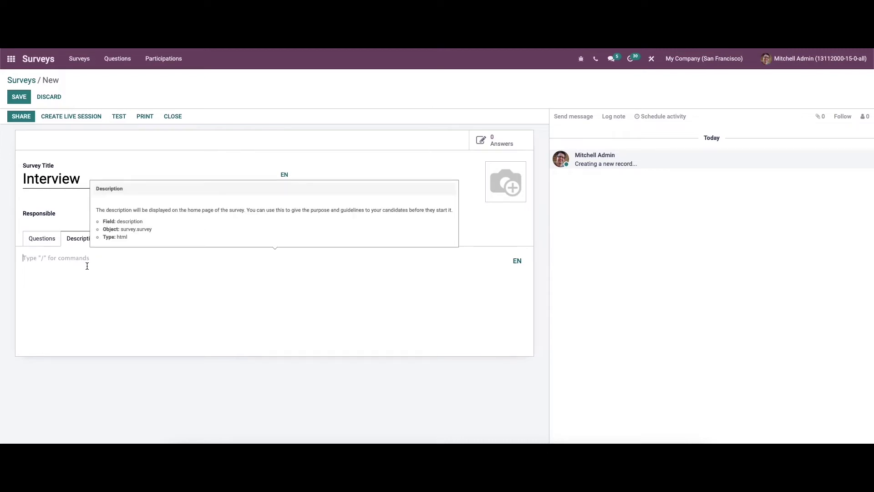
type("This form is used to recruit employees to the ")
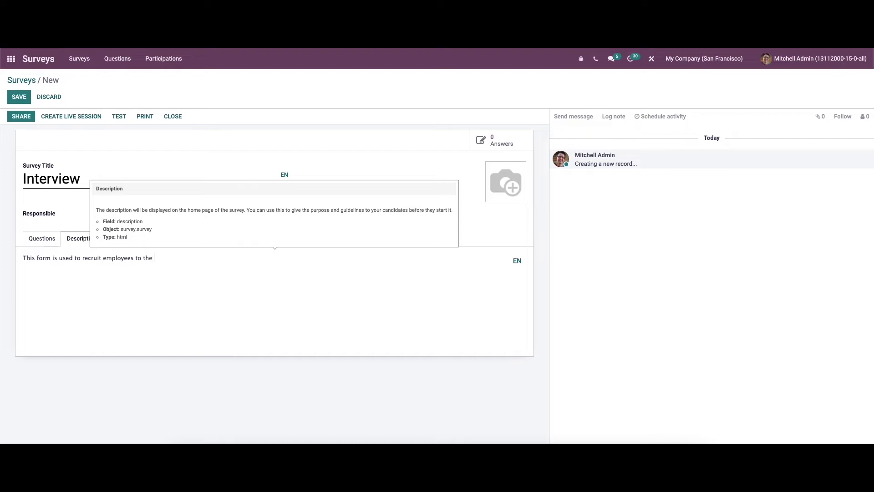
type("java developer post.")
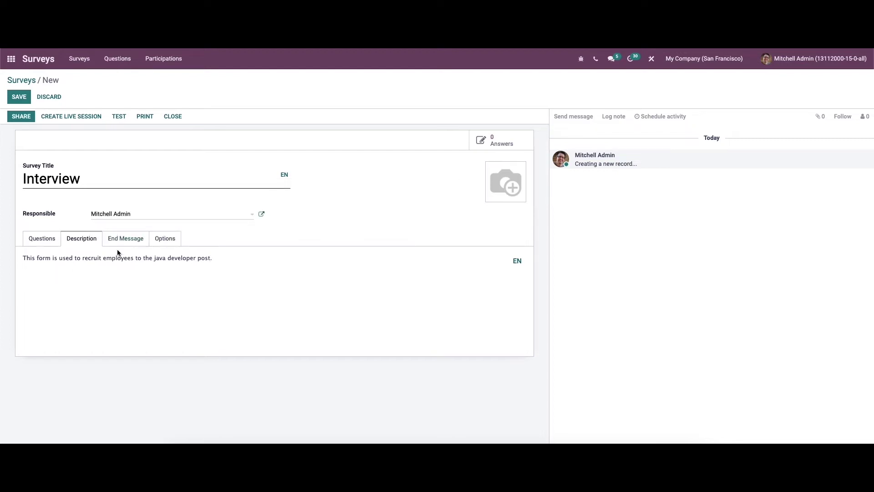
Step: Set the survey's end message to "Thank you for participating."
left_click(121, 237)
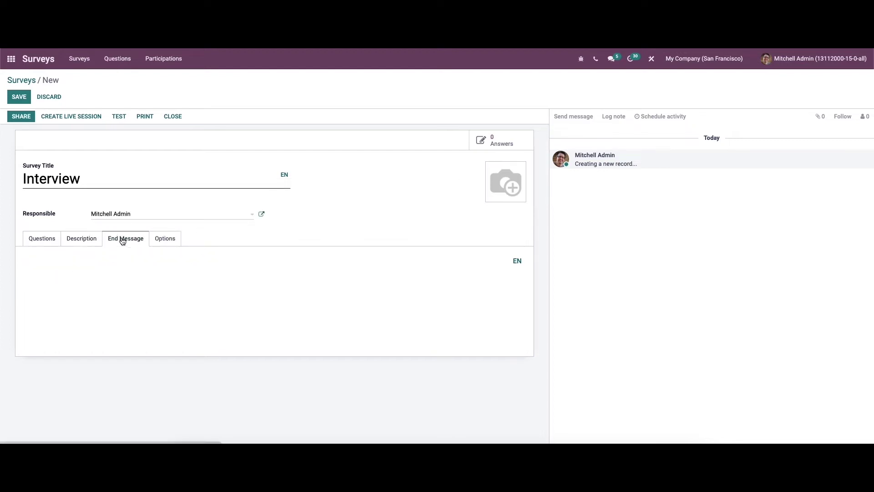
left_click(88, 270)
type("Thank ")
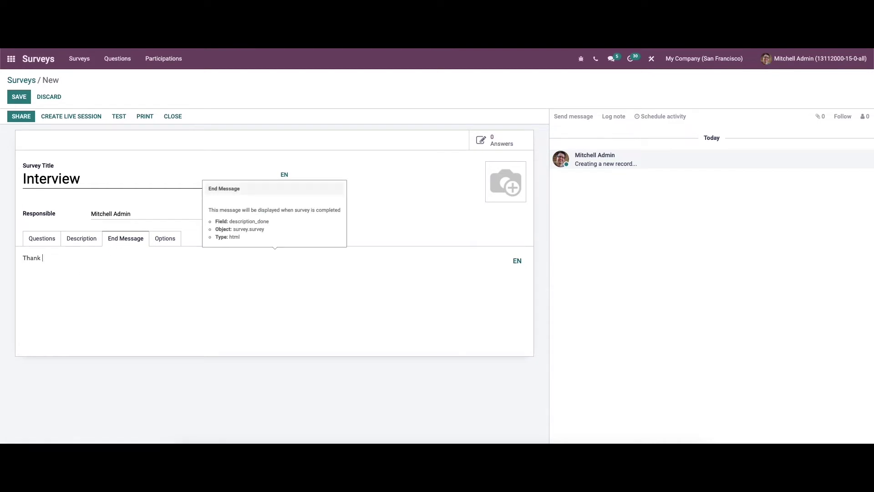
type("you for participating.")
Step: Try the other layout and progression modes in the survey options, then return to one page with all the questions and Percentage
left_click(156, 239)
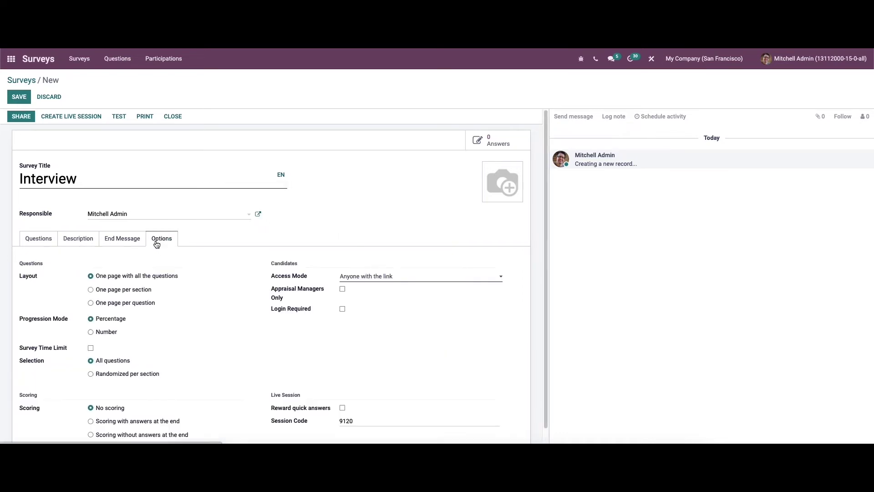
scroll(157, 252, "down", 1)
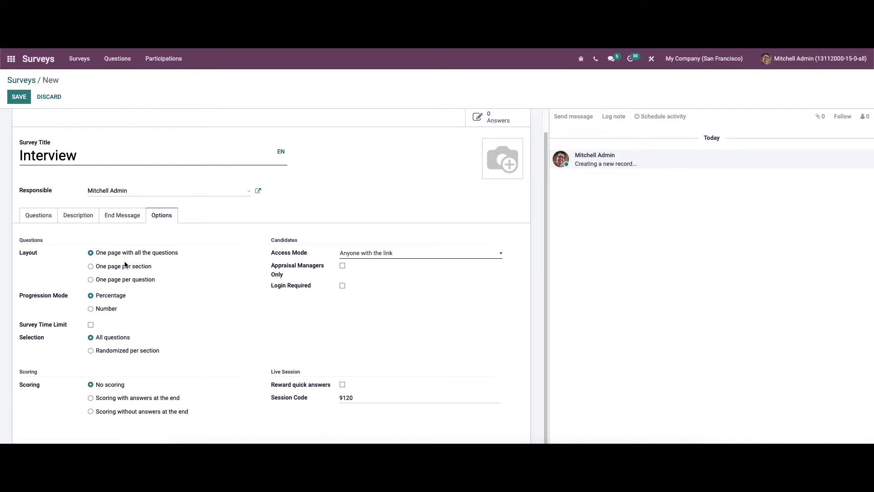
left_click(91, 280)
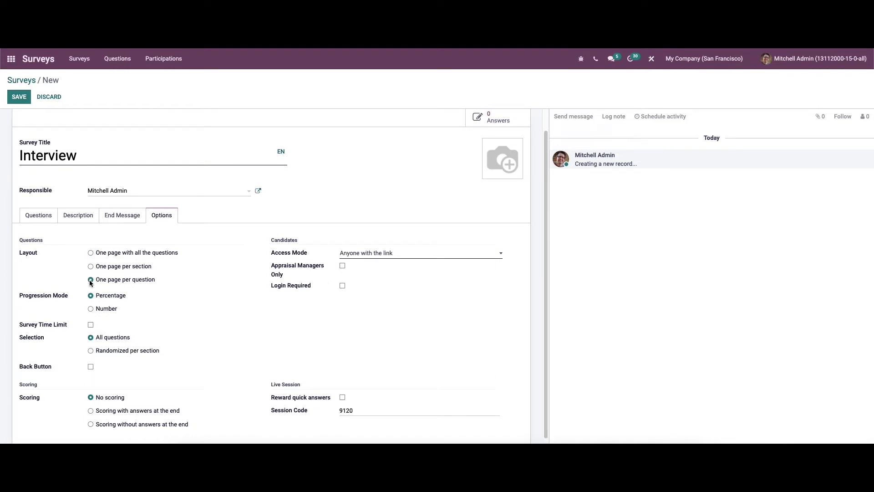
left_click(90, 267)
left_click(91, 253)
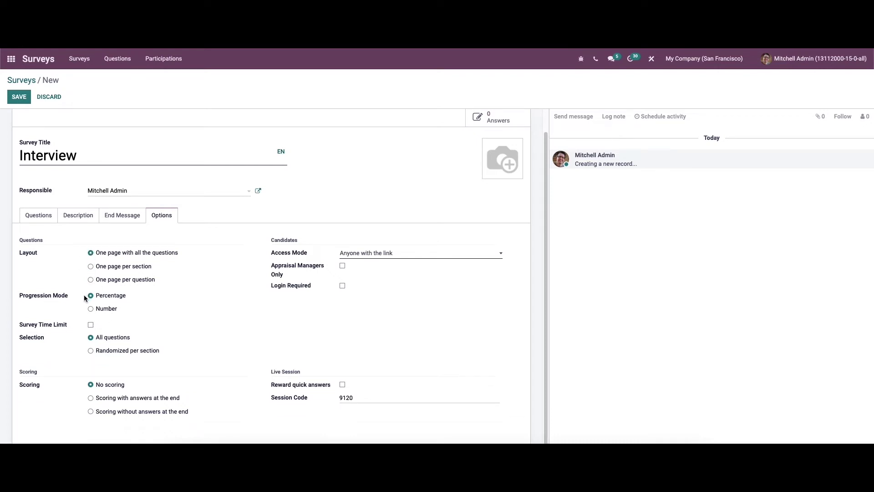
left_click(91, 309)
left_click(91, 295)
Step: Enable the 10:00-minute survey time limit with all questions selected, and use scoring with answers at the end
left_click(91, 325)
left_click(90, 351)
left_click(90, 338)
left_click(91, 399)
scroll(93, 407, "down", 1)
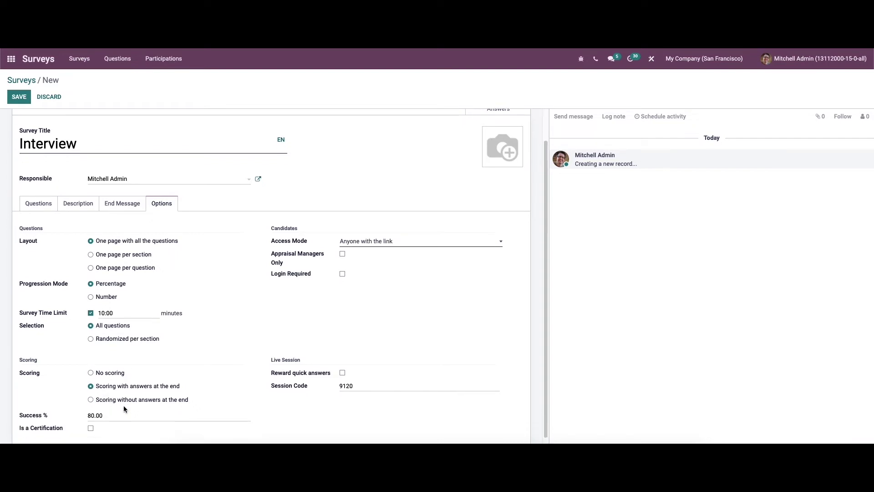
left_click(90, 385)
left_click(91, 373)
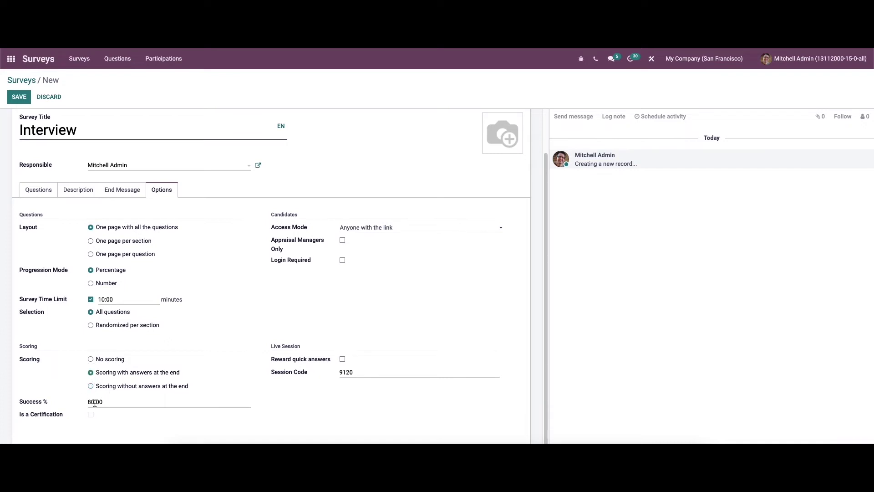
Step: Set the success rate to 50% and make the survey a certification with the "Survey: Invite" email template
left_click_drag(88, 401, 94, 404)
type("5")
left_click(97, 416)
left_click(91, 415)
scroll(102, 416, "down", 1)
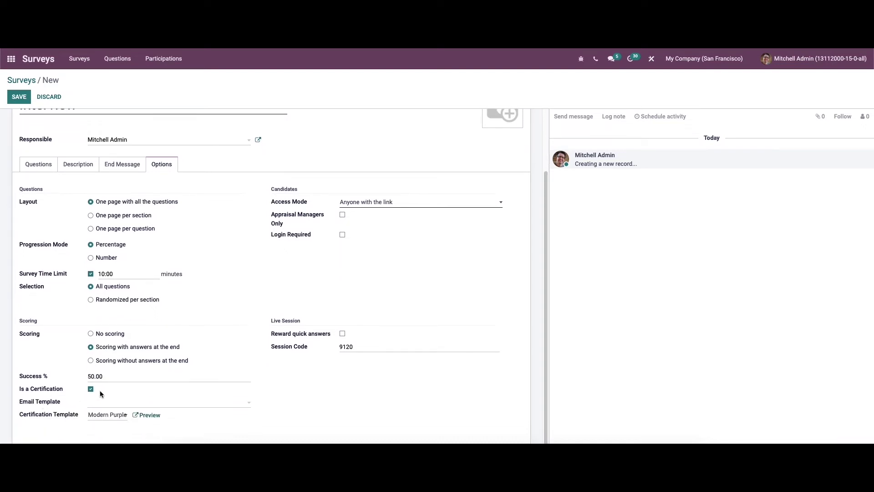
left_click(95, 402)
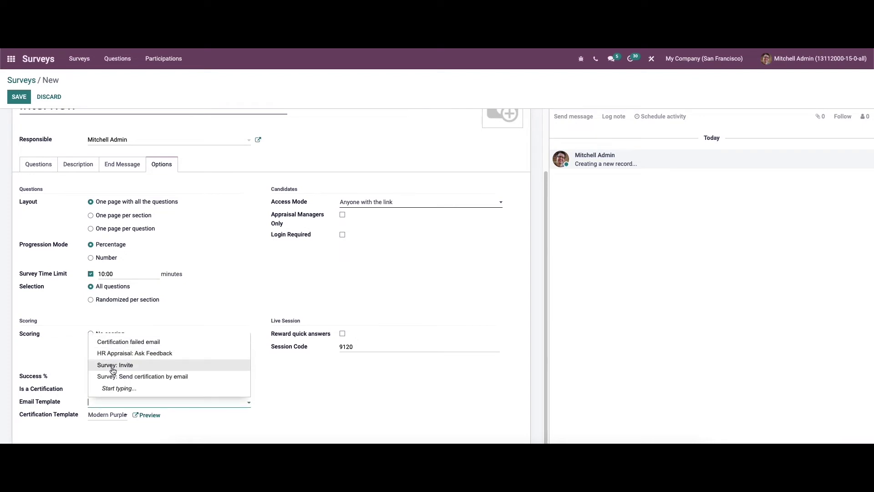
left_click(113, 367)
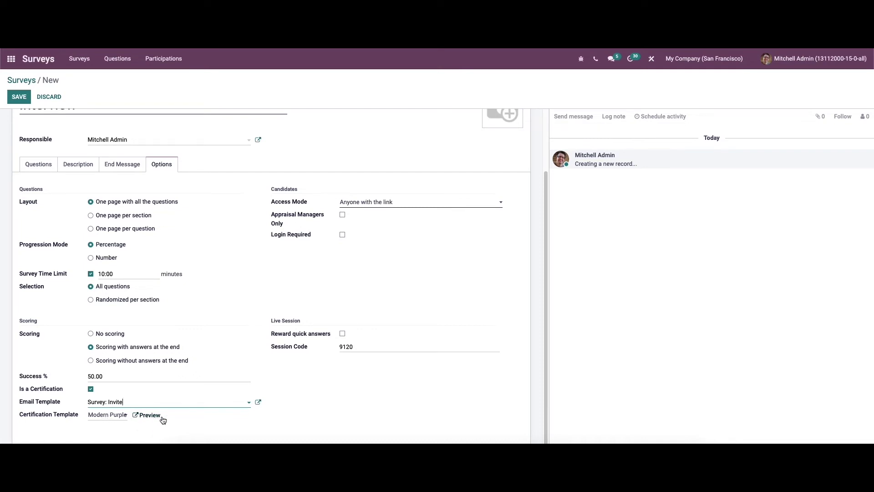
Step: Set the access mode to invited people only, and enable the Appraisal Managers Only and Login Required restrictions
scroll(188, 416, "up", 2)
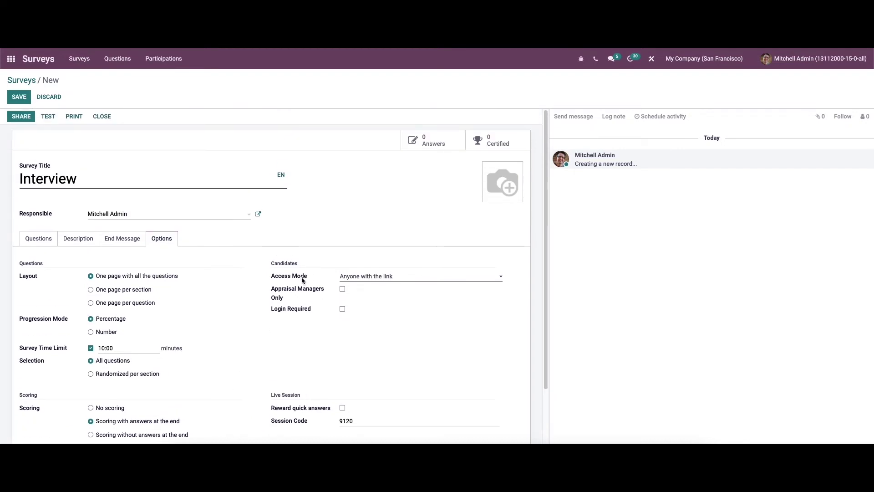
left_click(363, 278)
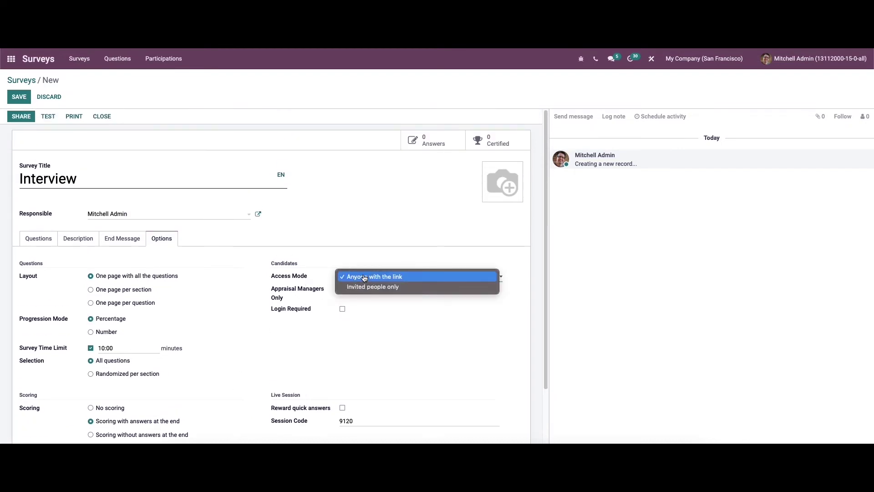
left_click(395, 288)
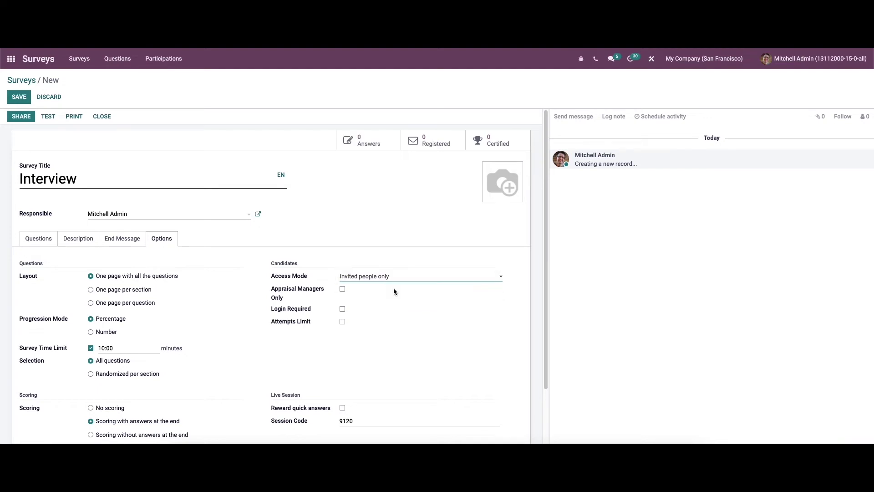
left_click(345, 291)
left_click(342, 309)
Step: Limit candidates to 2 attempts at the survey
left_click(343, 322)
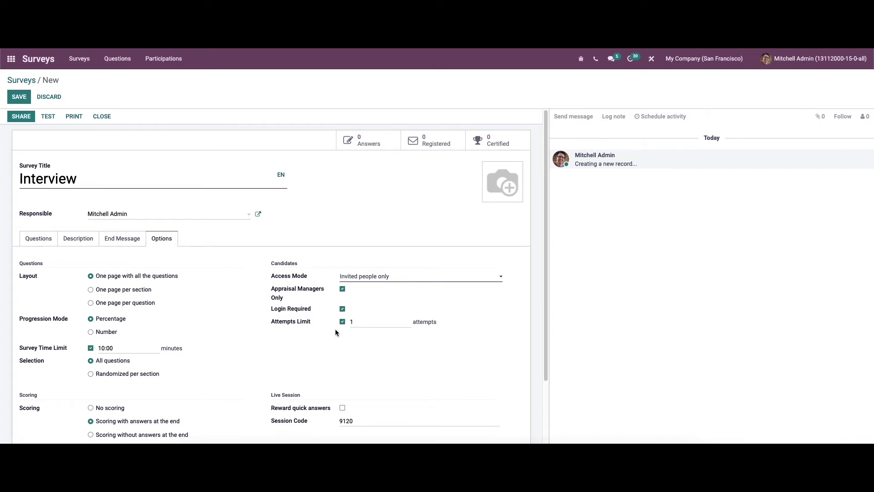
left_click(354, 322)
left_click_drag(358, 322, 343, 324)
type("2")
Step: Enable rewarding quick answers for live sessions and save the survey
scroll(344, 343, "down", 3)
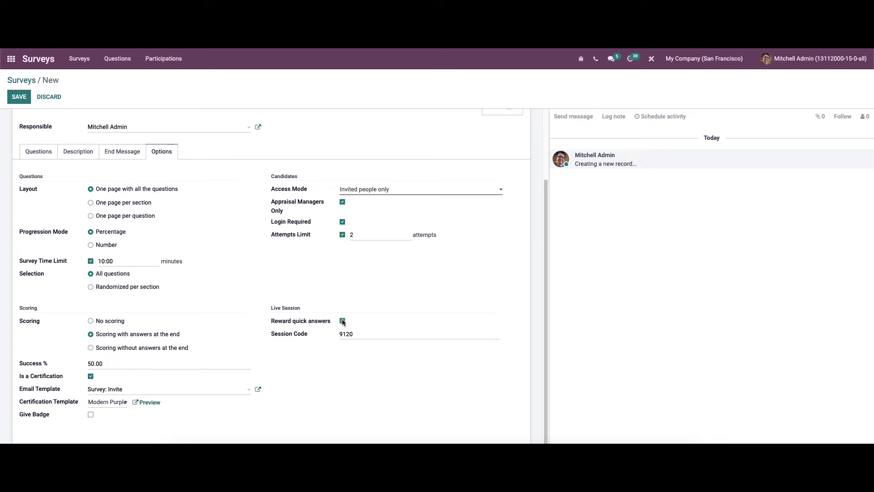
scroll(348, 337, "up", 2)
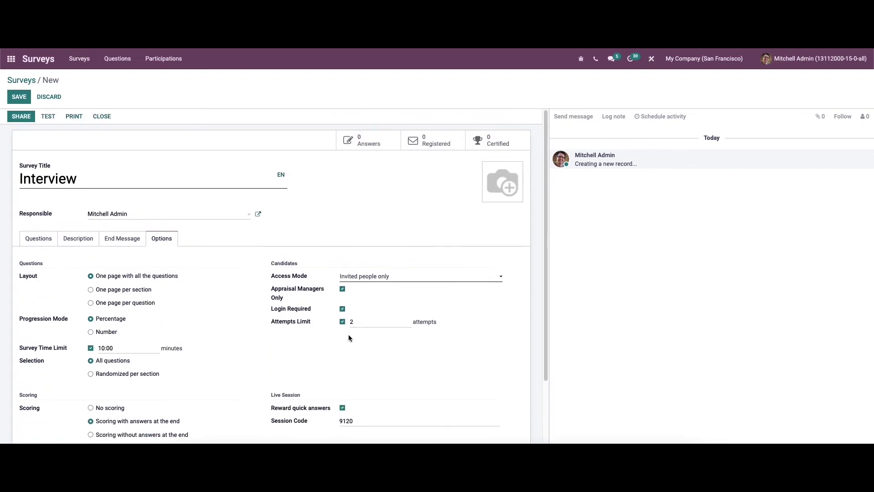
left_click(22, 98)
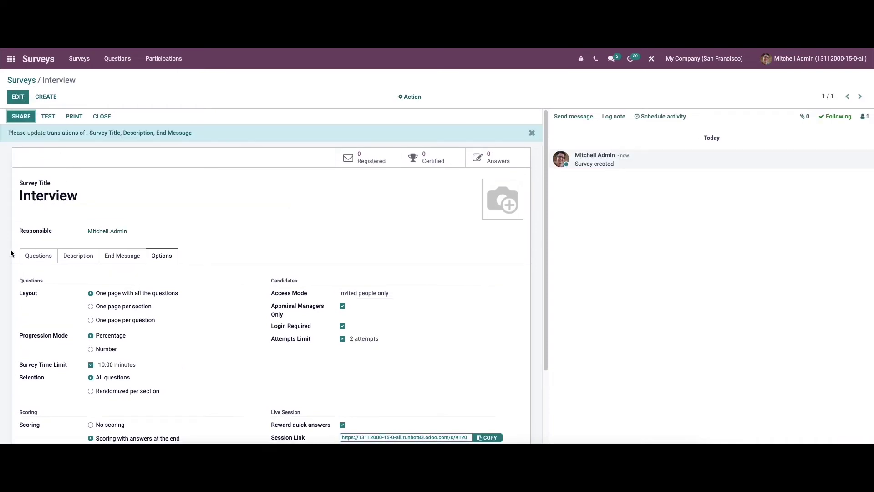
Step: In the question about non-object-oriented programming languages, mark C as the correct answer, enter its score, and save the question
left_click(40, 256)
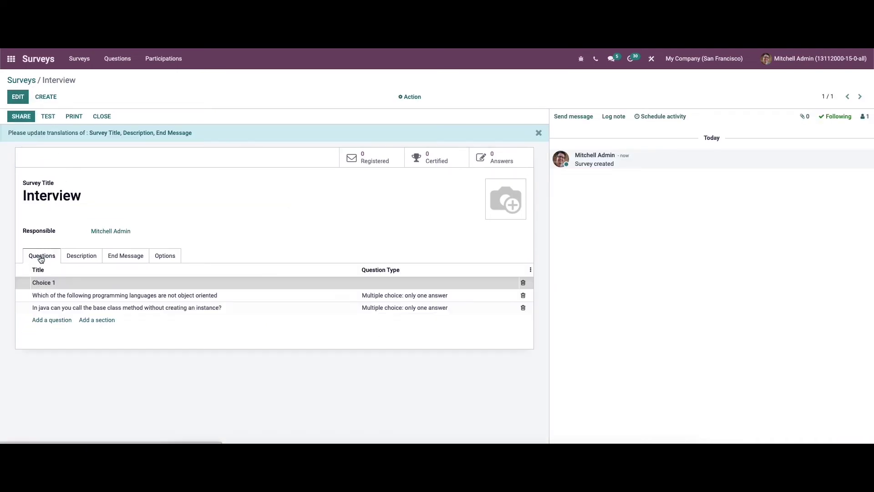
left_click(223, 302)
left_click(224, 295)
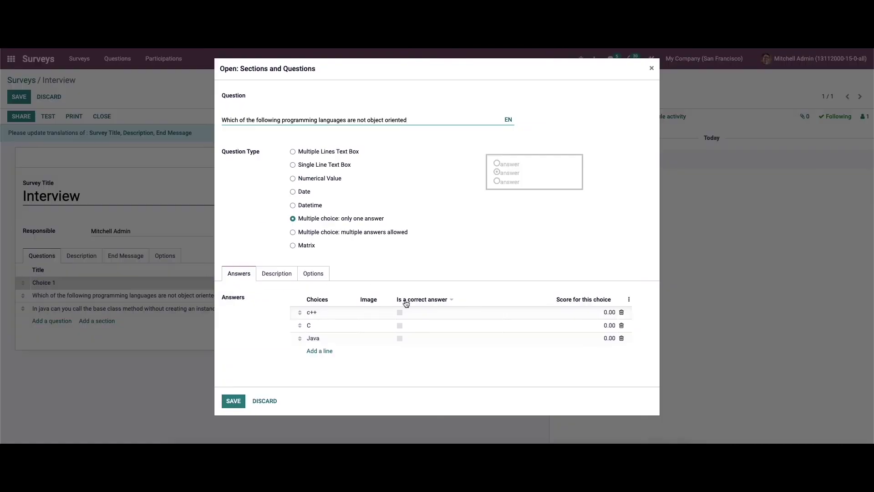
left_click(401, 324)
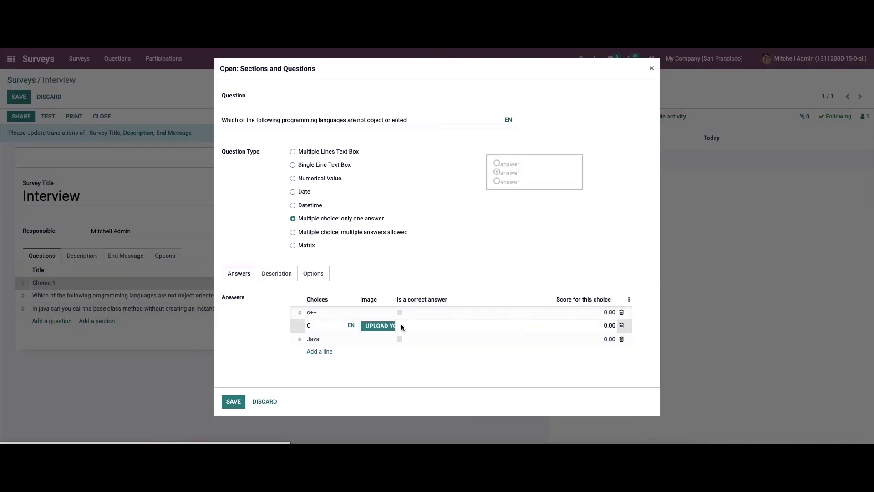
left_click(400, 326)
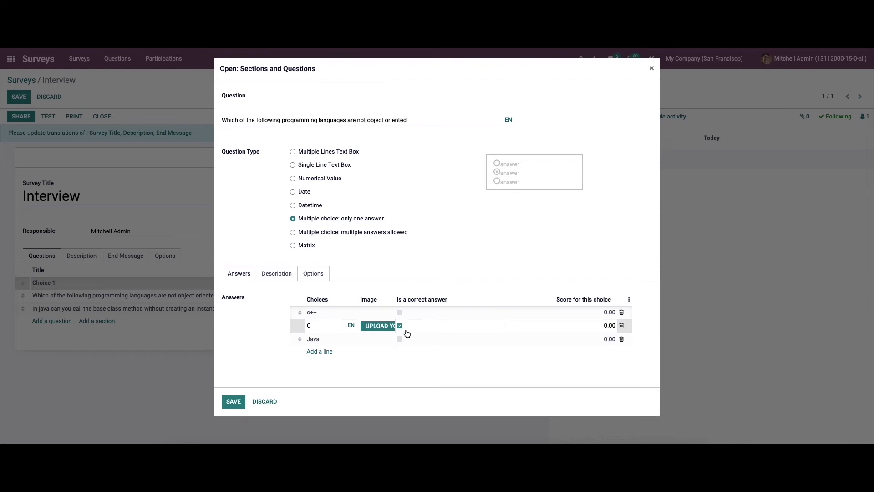
left_click(605, 324)
type("0")
left_click(234, 402)
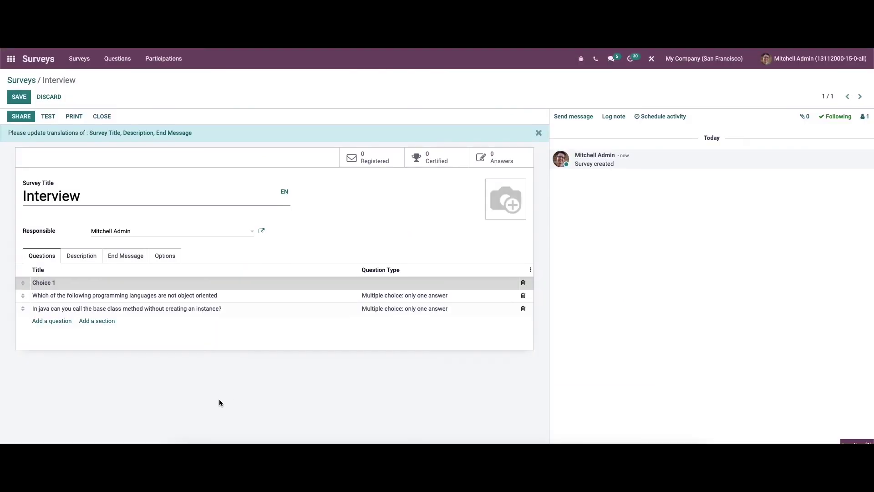
Step: In the Java base class method question, mark Yes as the correct answer with a score of 40, and save the question and survey
left_click(217, 309)
left_click(371, 312)
left_click(371, 311)
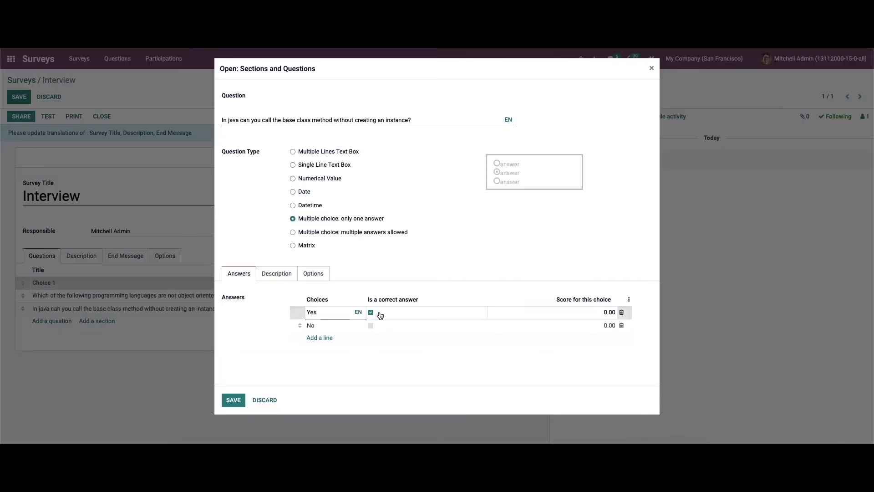
left_click(602, 311)
type("40")
left_click(233, 400)
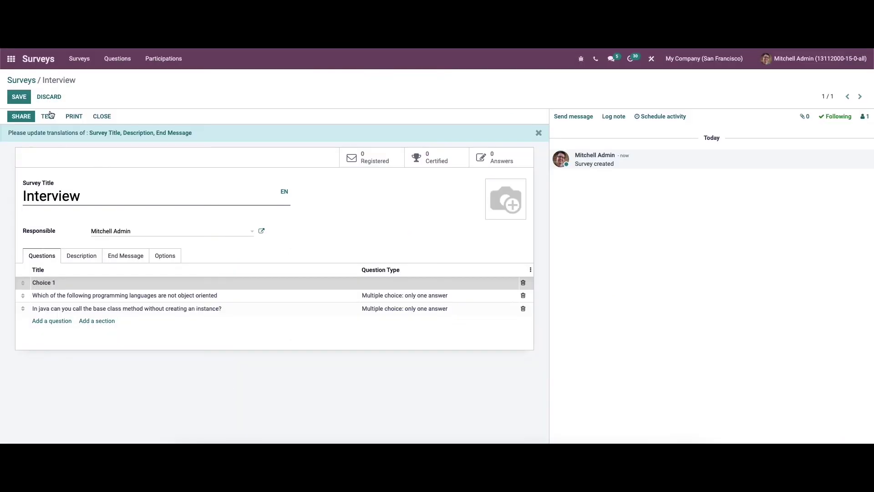
left_click(19, 97)
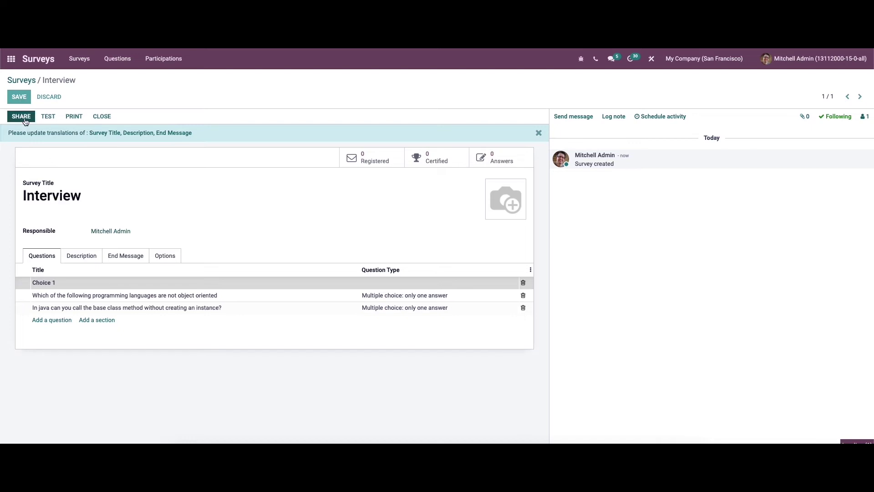
Step: Share the Interview survey by e-mail with the contact ABC, with an answer deadline of 28/02/2022, and send the invitation
left_click(26, 116)
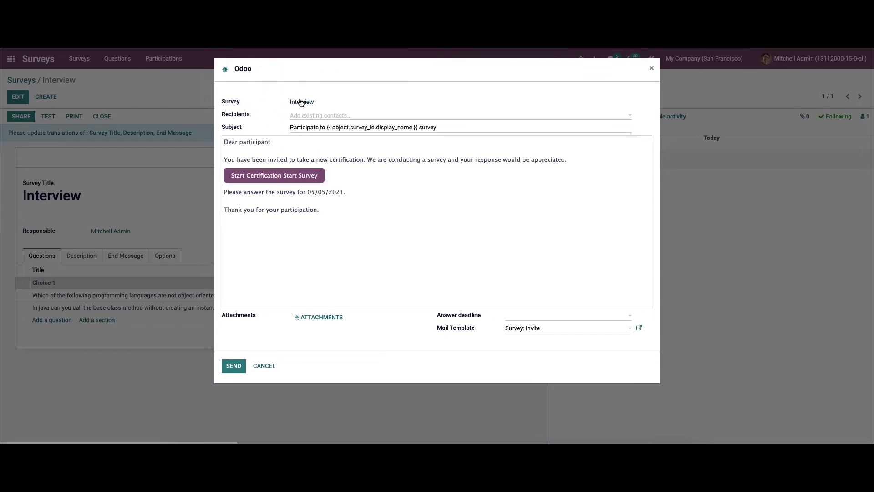
left_click(301, 116)
left_click(311, 131)
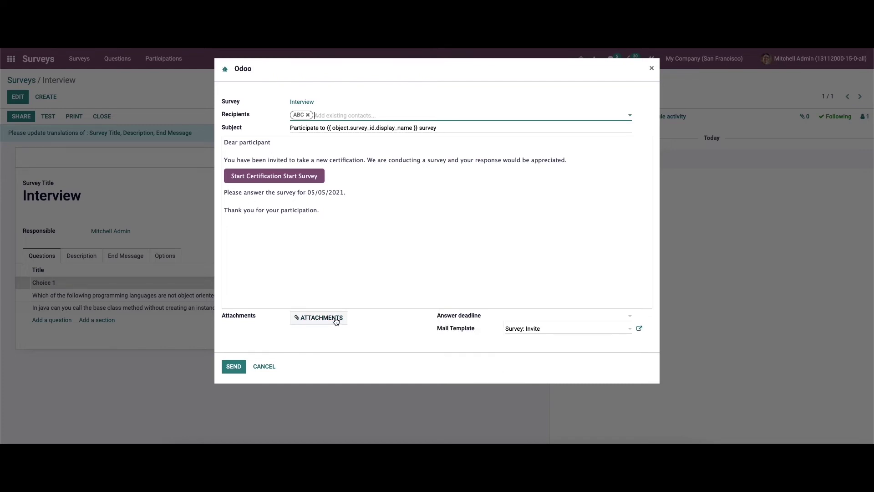
left_click(528, 317)
left_click(528, 266)
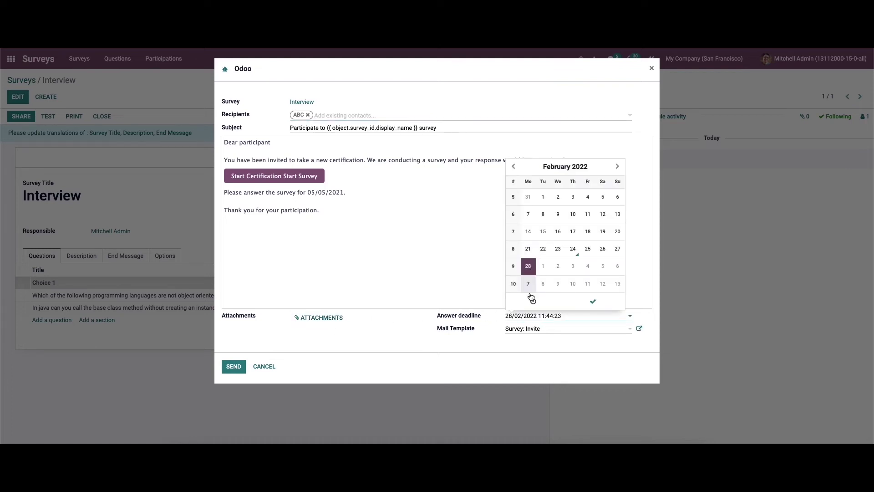
left_click(235, 367)
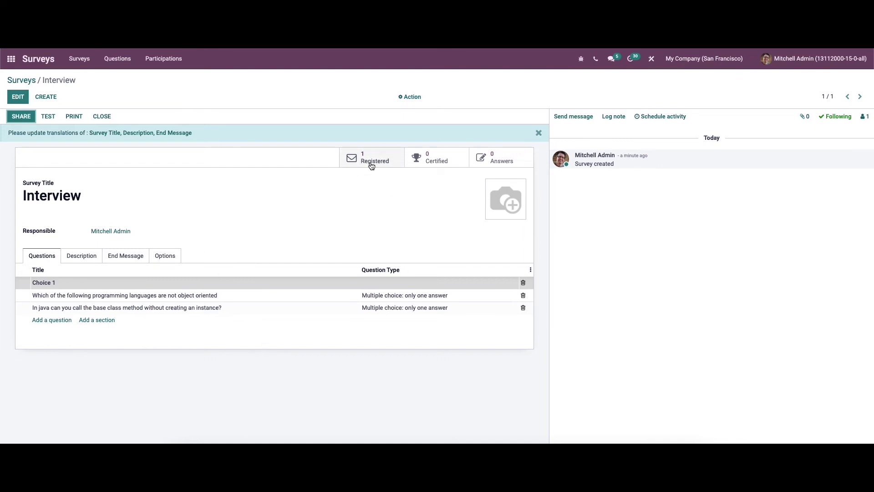
Step: Take the Interview survey as a test, answering C to the first question and Yes to the second, and submit it
left_click(50, 116)
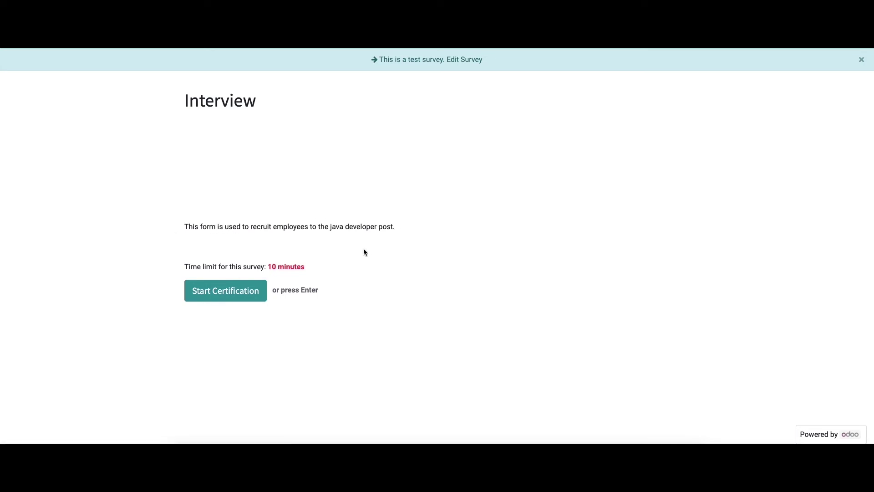
left_click(232, 295)
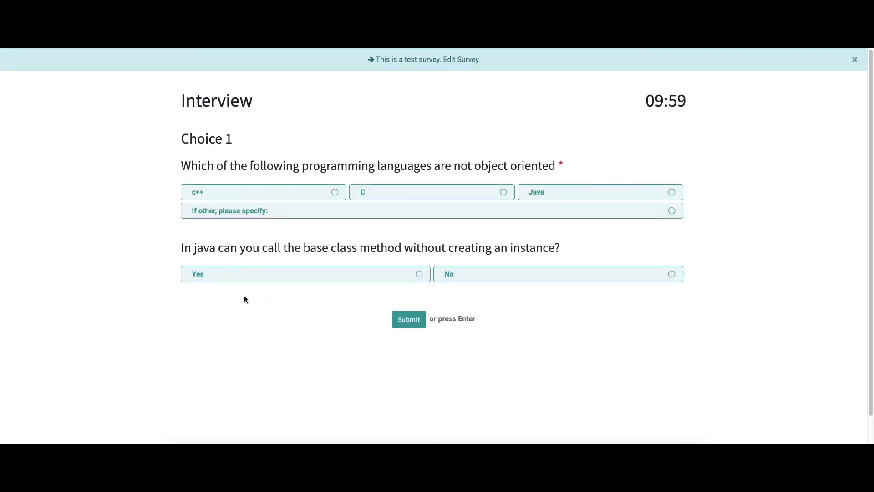
left_click(502, 193)
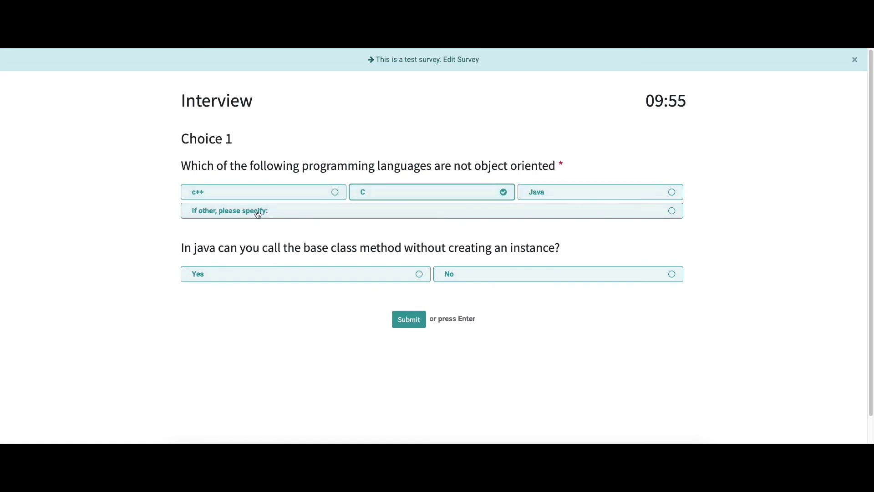
left_click(419, 275)
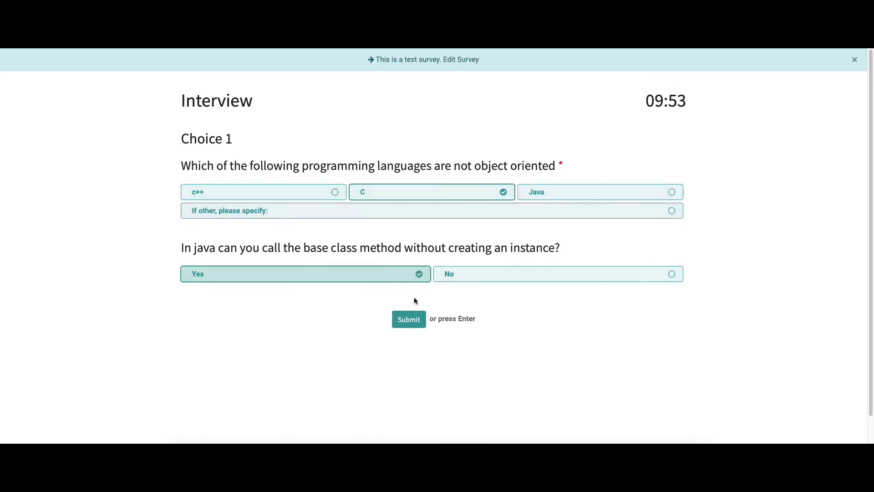
left_click(411, 320)
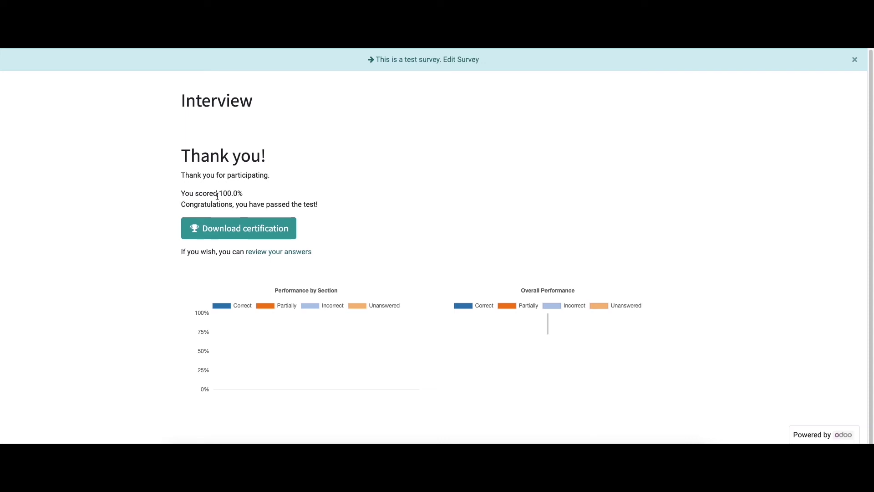
Step: Download the certification for the completed test and review the submitted answers
left_click(221, 232)
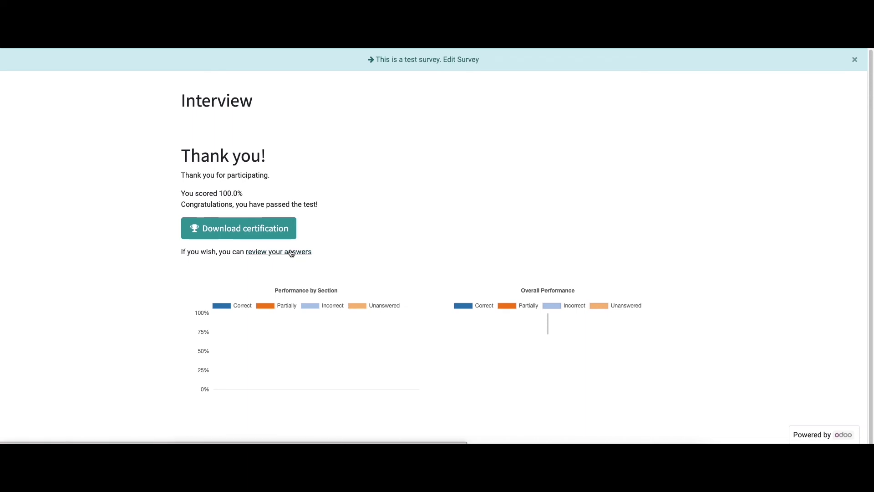
left_click(300, 253)
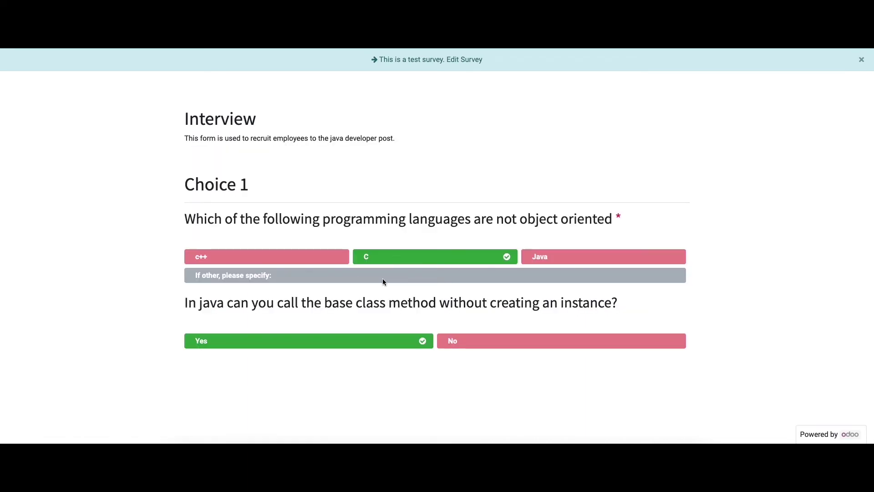
left_click(864, 61)
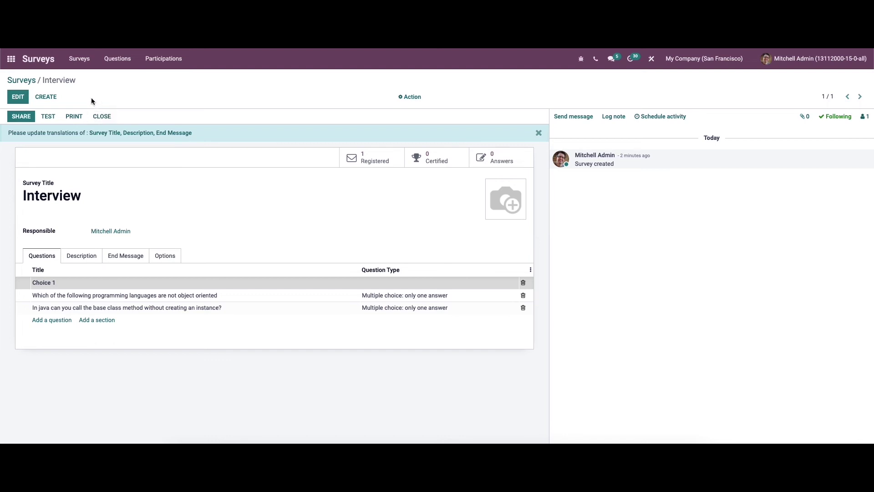
Step: Leave the Interview survey, list the questions of all surveys, and view the "Where do you live ?" question
left_click(33, 81)
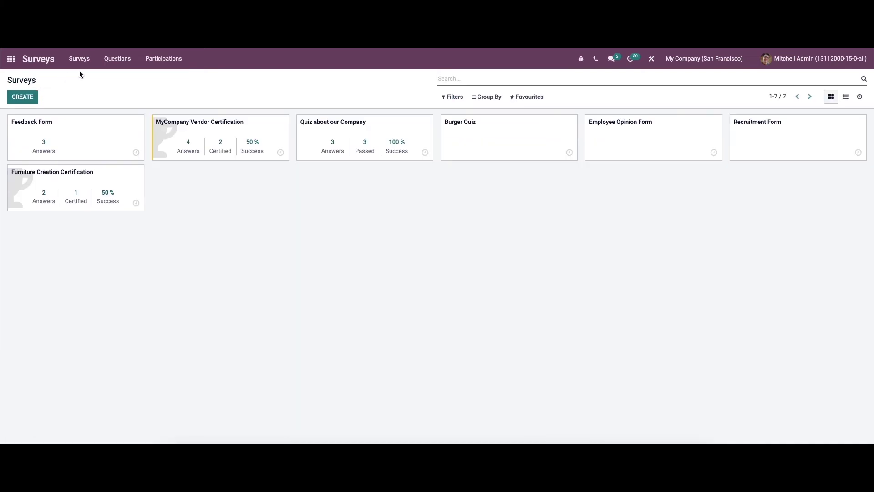
left_click(119, 60)
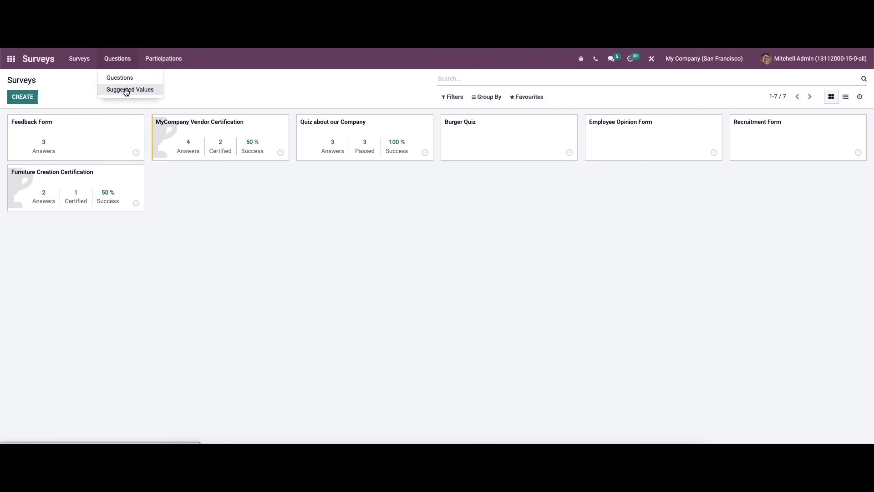
left_click(123, 77)
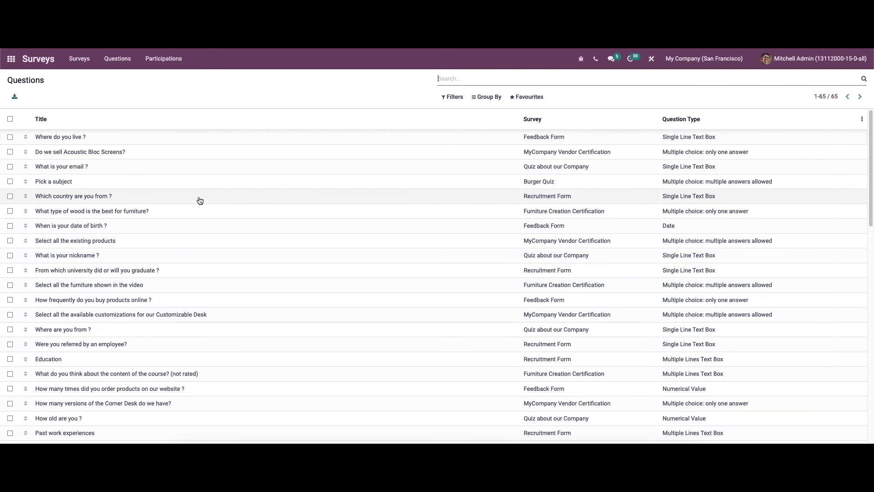
left_click(133, 141)
left_click(28, 81)
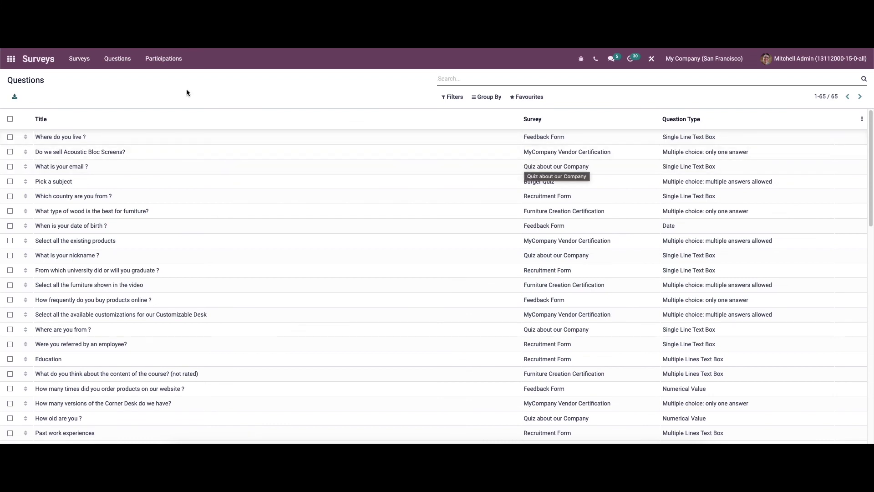
Step: Examine the suggested values and choice scores for several questions, including the Acoustic Bloc Screens, subject, furniture wood and pollination ones
left_click(120, 61)
left_click(130, 89)
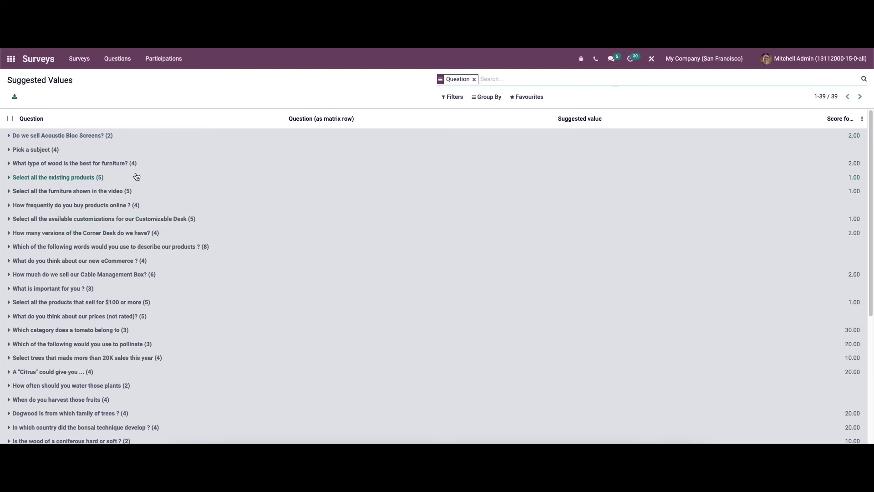
left_click(103, 136)
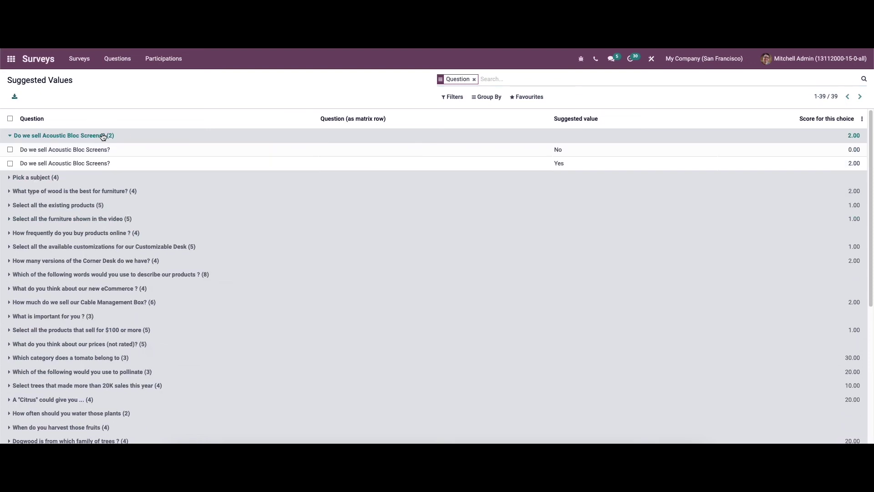
left_click(39, 178)
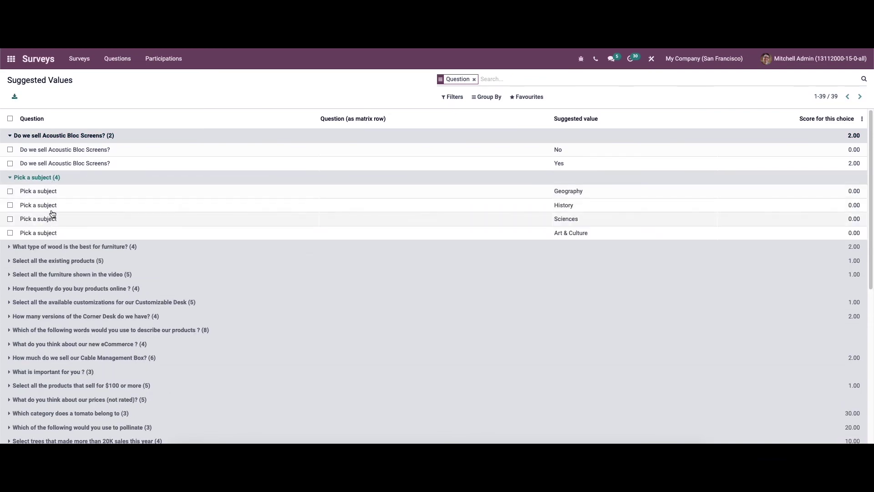
left_click(113, 246)
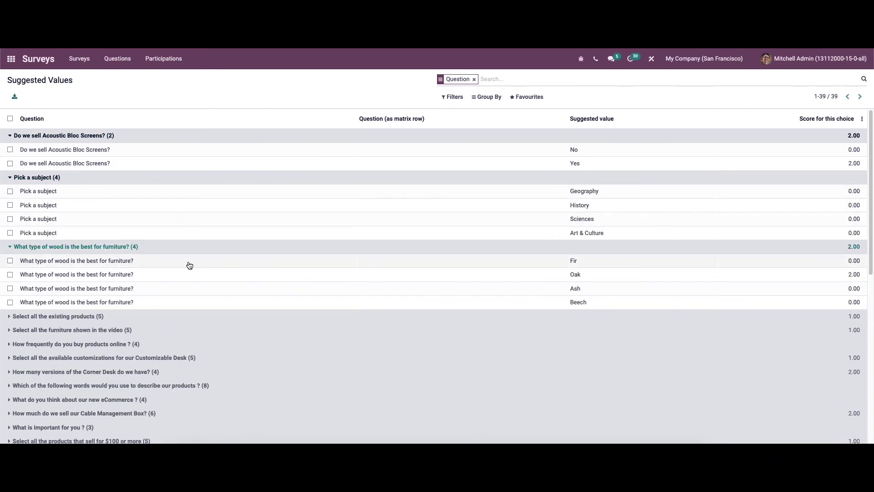
scroll(116, 209, "down", 8)
left_click(86, 125)
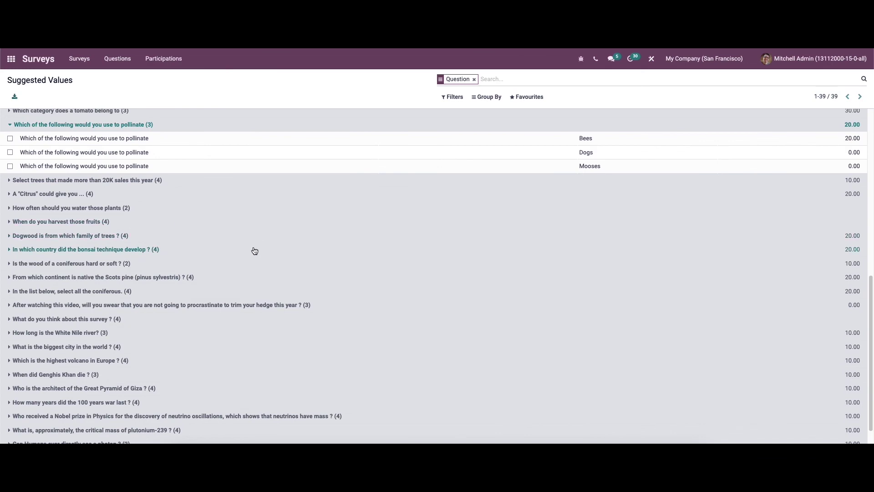
scroll(229, 258, "up", 10)
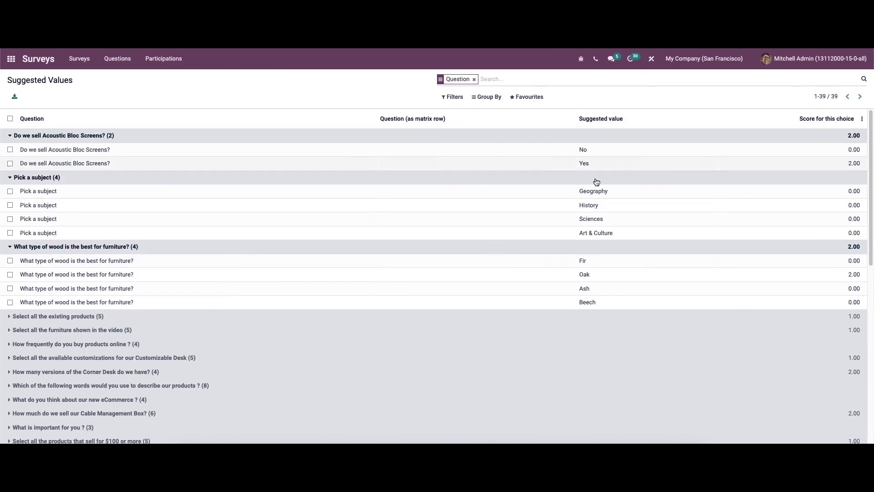
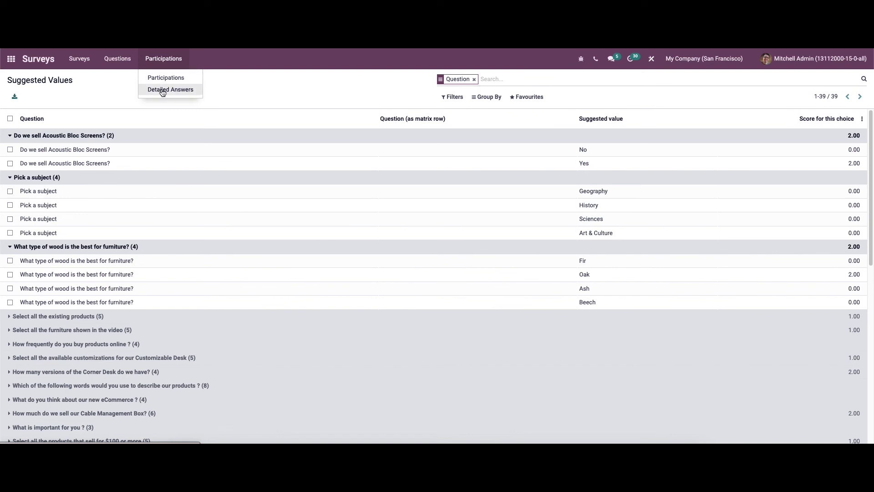
Step: Examine the participations for the Feedback Form, MyCompany Vendor Certification and Quiz about our Company surveys
left_click(164, 79)
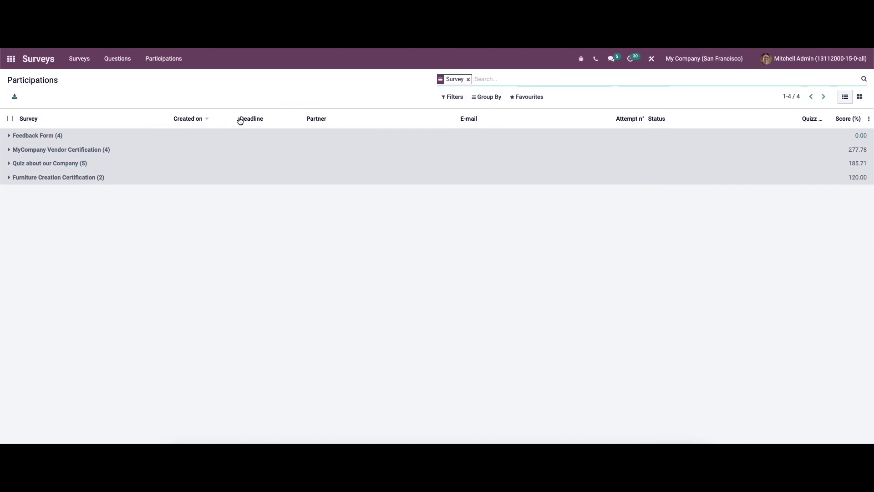
left_click(51, 136)
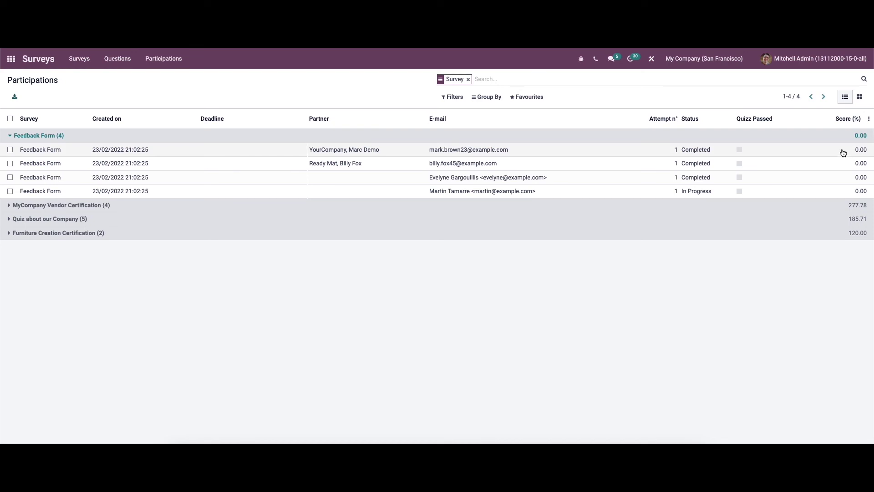
left_click(82, 205)
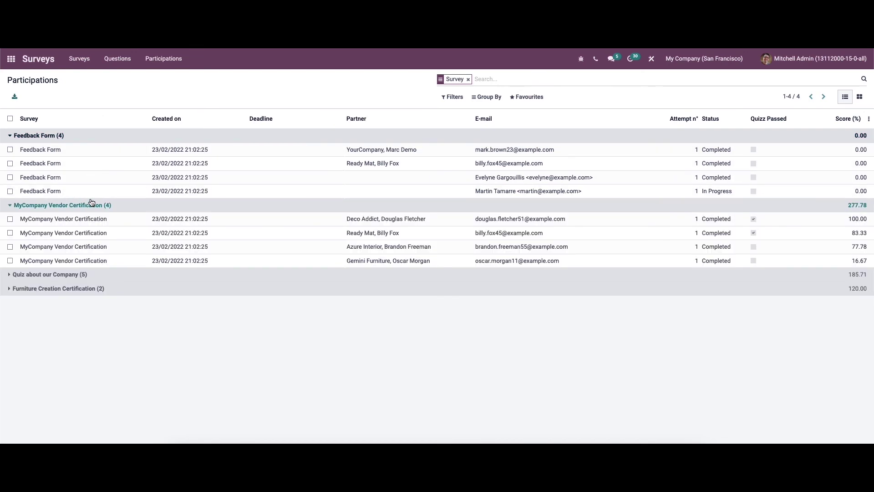
left_click(87, 269)
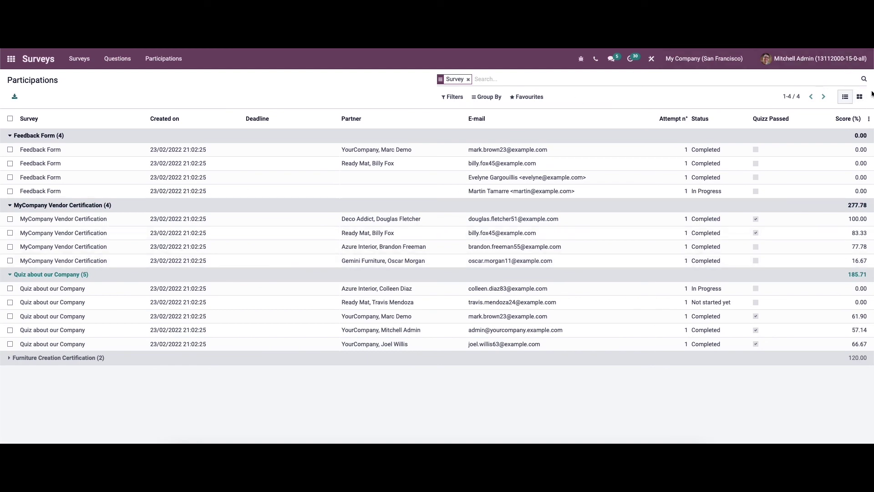
Step: Show the participations as kanban cards and look at the column creation, stage, filter, grouping and favourites options
left_click(860, 96)
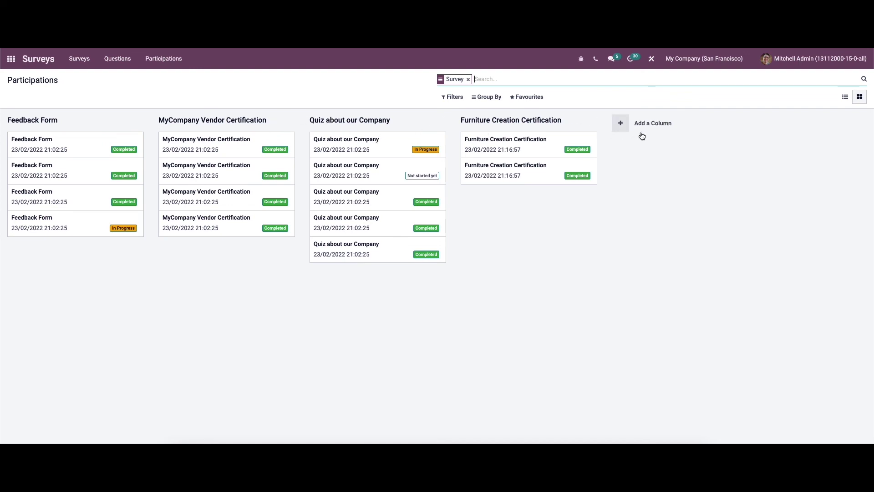
left_click(624, 125)
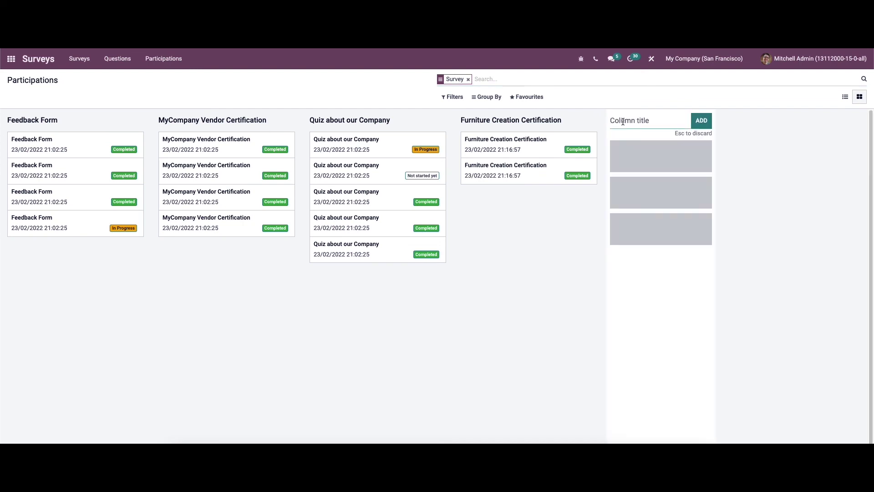
left_click(596, 121)
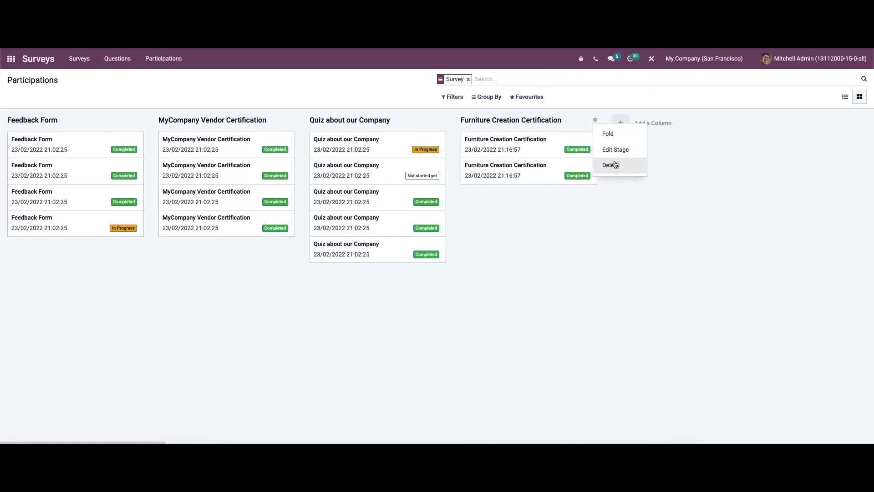
left_click(594, 97)
left_click(439, 98)
left_click(485, 97)
left_click(527, 97)
left_click(363, 81)
Step: Examine the detailed answers for the Feedback Form and the second participation in MyCompany Vendor Certification, including skipped questions and scores
left_click(170, 61)
left_click(173, 89)
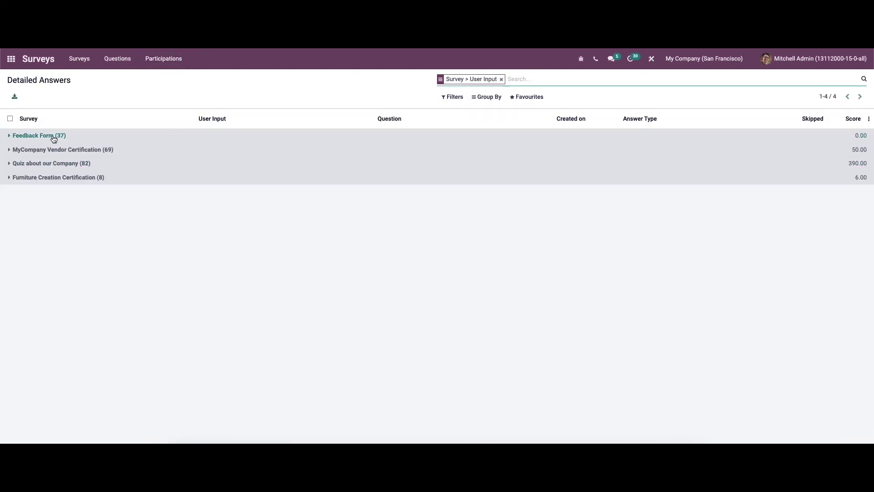
left_click(53, 138)
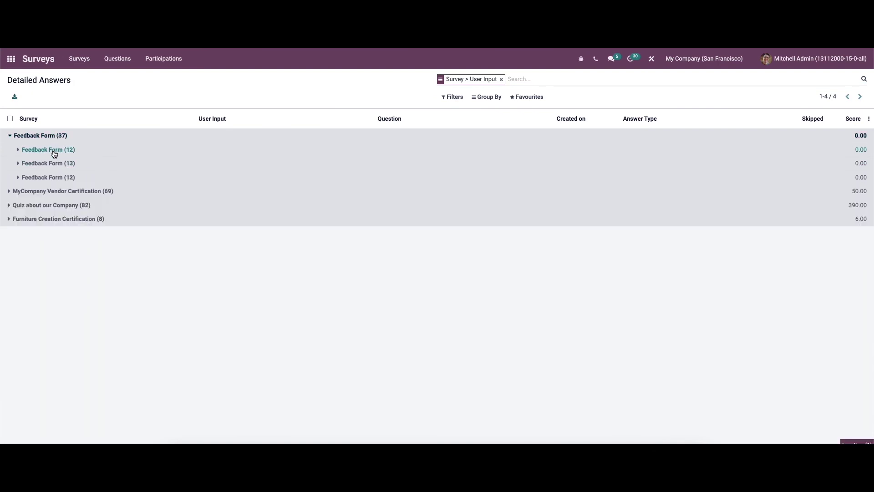
left_click(53, 151)
left_click(54, 136)
left_click(51, 137)
left_click(51, 138)
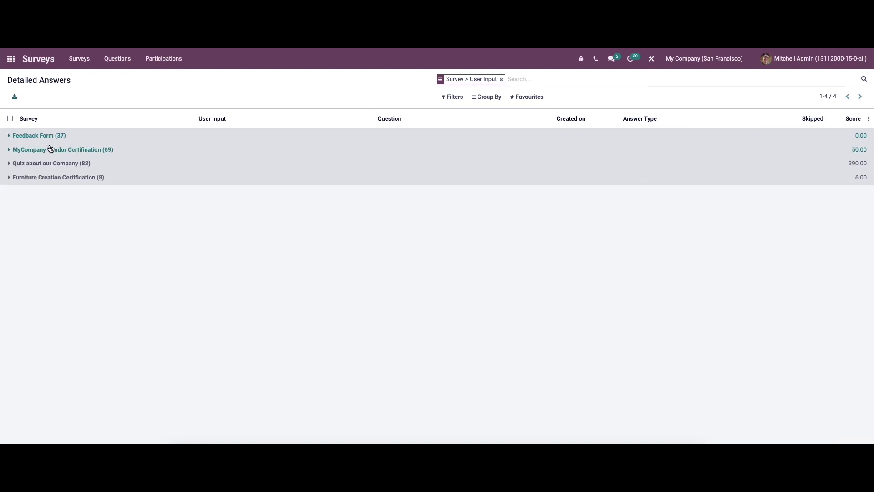
left_click(49, 149)
left_click(102, 179)
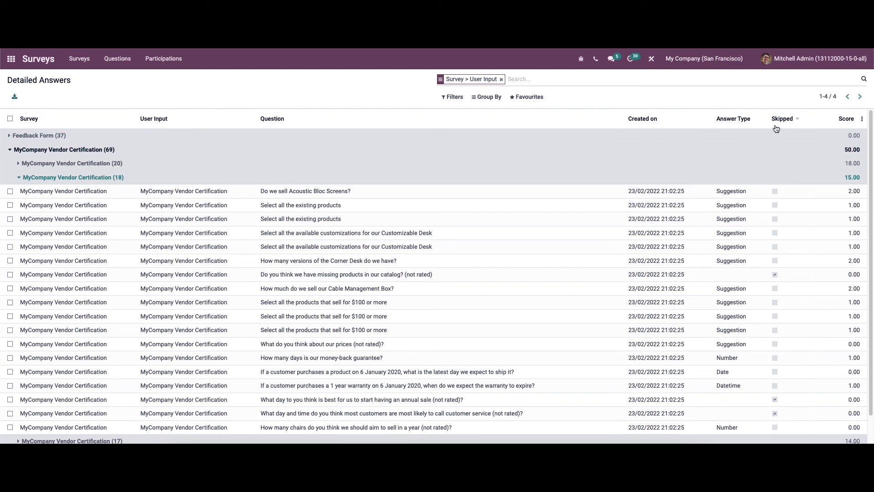
scroll(789, 139, "down", 1)
scroll(788, 142, "up", 1)
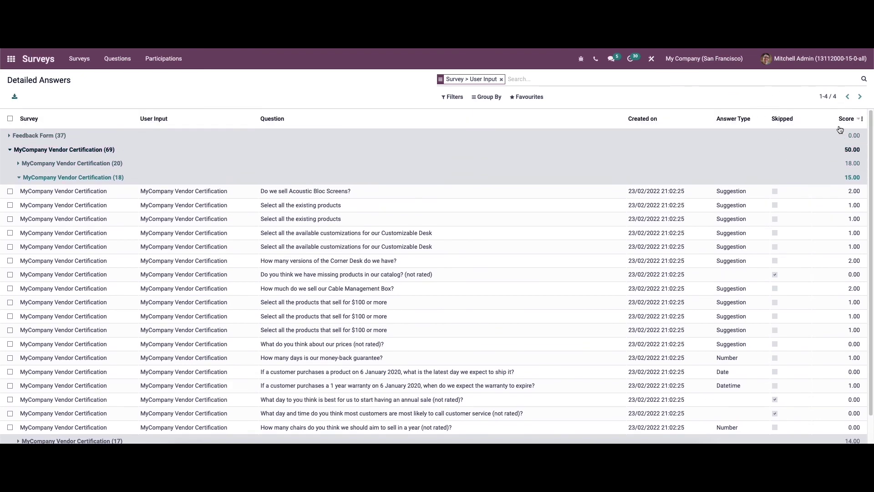